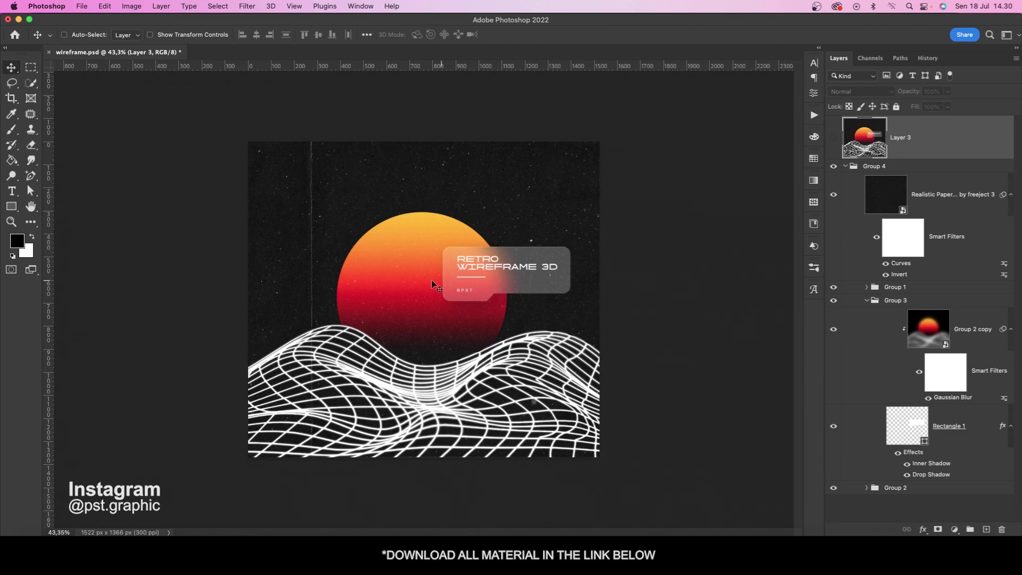
# - Create a new 1500 x 1300 px document at 72 pixels/inch in RGB Color with a white background
pyautogui.click(82, 7)
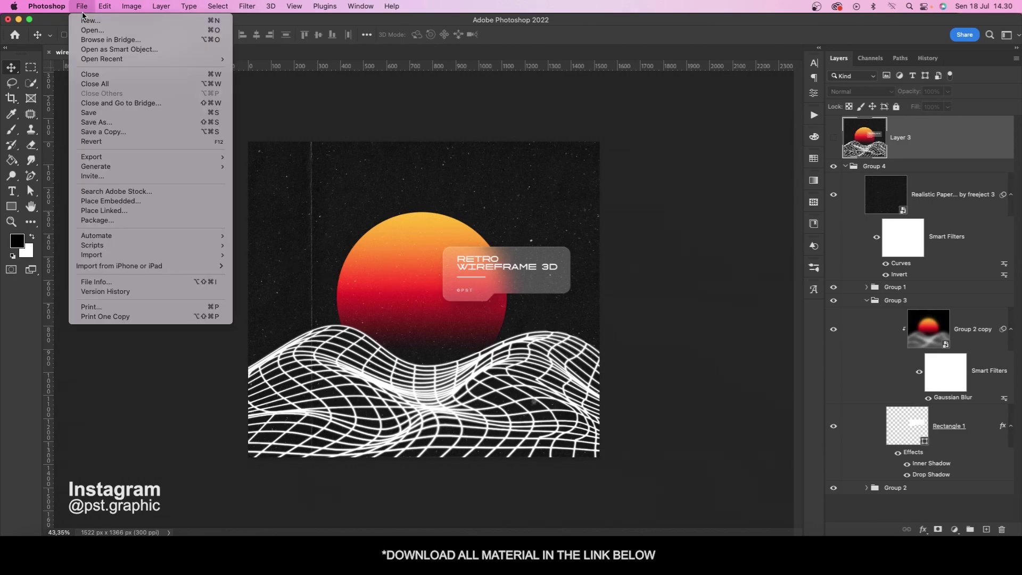
pyautogui.click(176, 21)
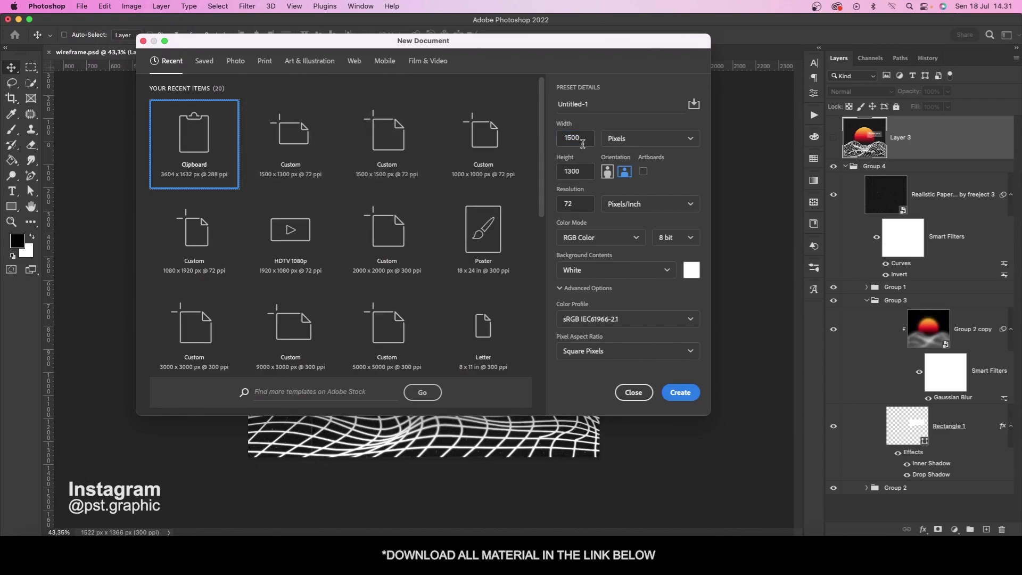
pyautogui.click(580, 138)
pyautogui.moveTo(581, 171); pyautogui.dragTo(563, 171)
pyautogui.doubleClick(573, 204)
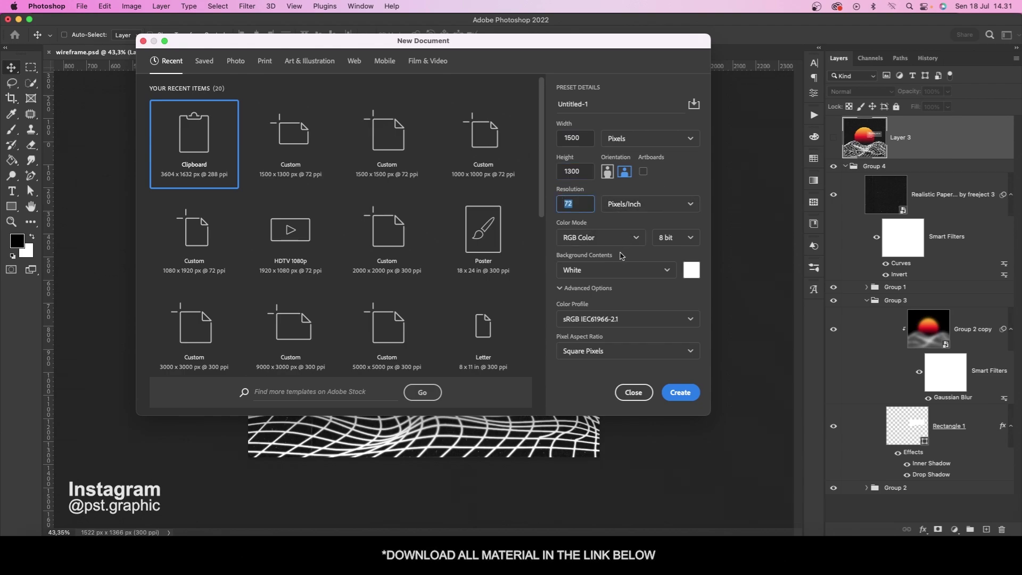
pyautogui.click(681, 392)
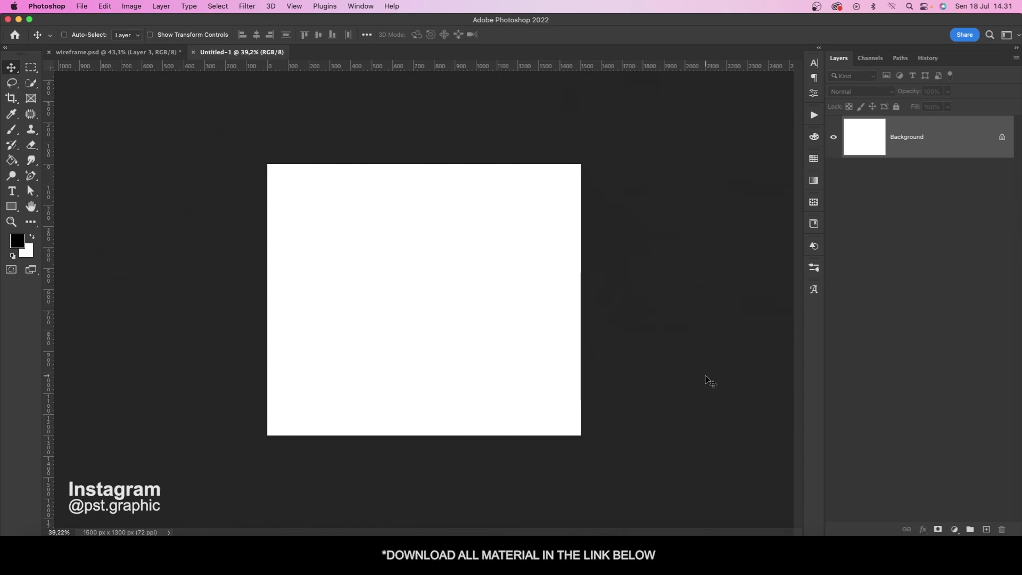
# - Add a Solid Color fill layer in black (000000) above the background
pyautogui.click(955, 529)
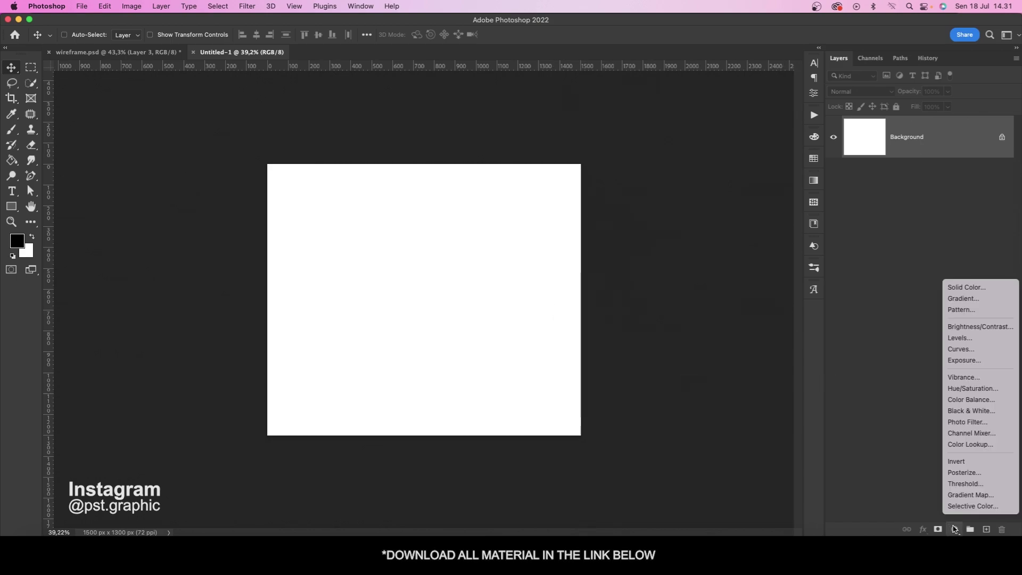
pyautogui.click(957, 293)
pyautogui.moveTo(502, 270); pyautogui.dragTo(477, 294)
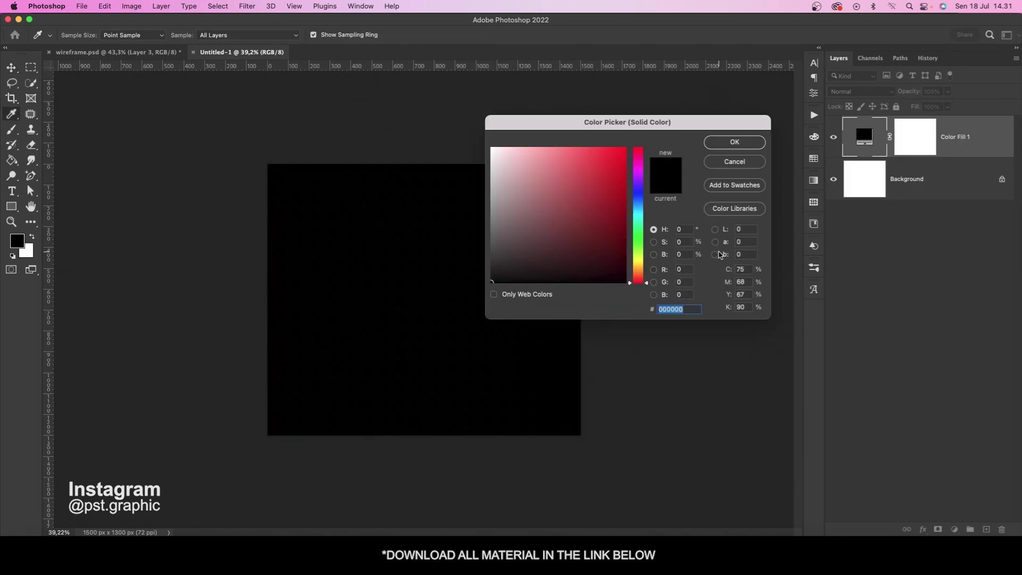
pyautogui.click(735, 143)
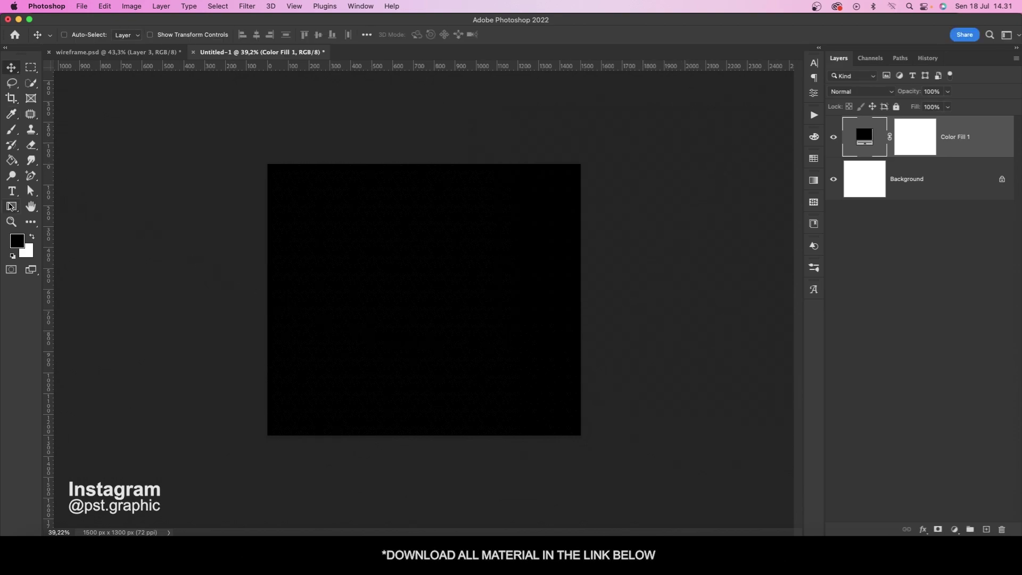
# - Draw a white circle shape without stroke, about 709 px in diameter, on the black canvas with the Ellipse tool
pyautogui.click(12, 207)
pyautogui.rightClick(12, 206)
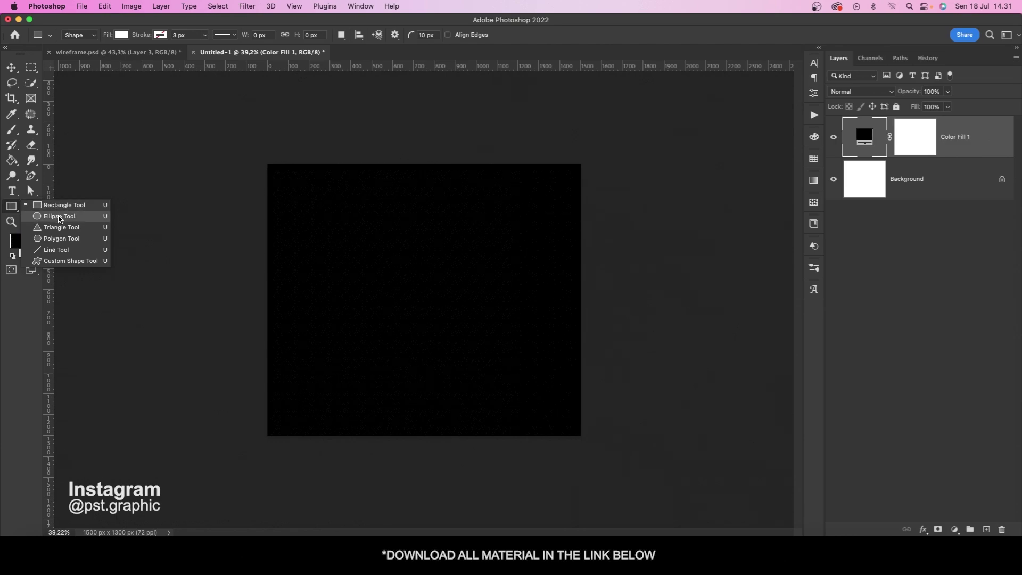
pyautogui.click(59, 217)
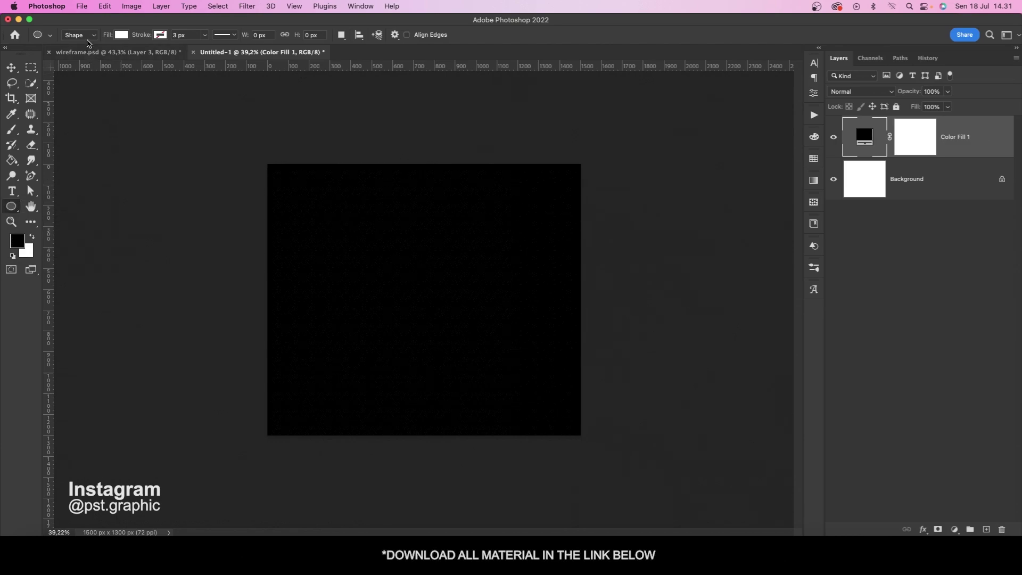
pyautogui.click(88, 38)
pyautogui.click(87, 37)
pyautogui.click(122, 36)
pyautogui.click(159, 37)
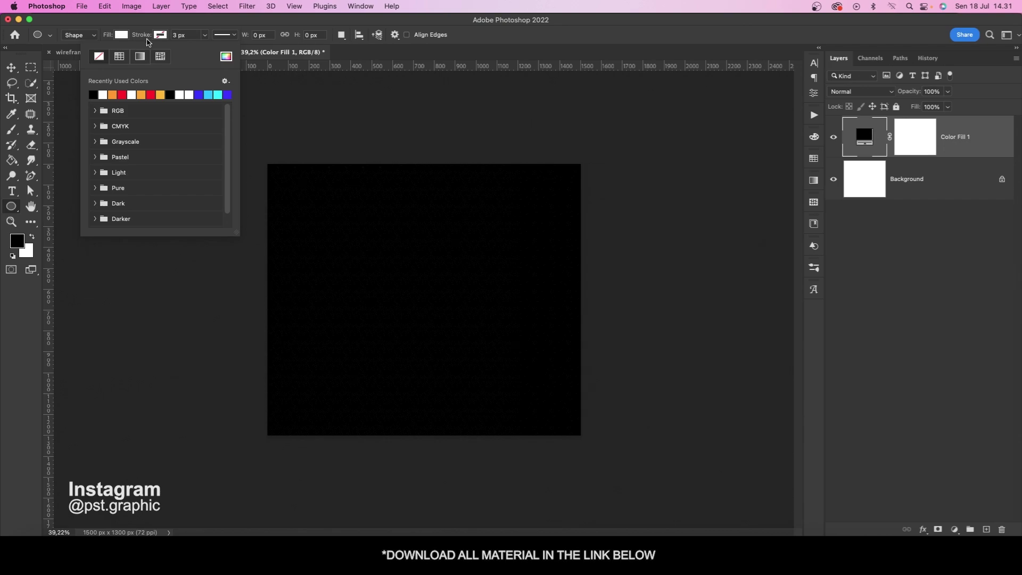
pyautogui.click(602, 35)
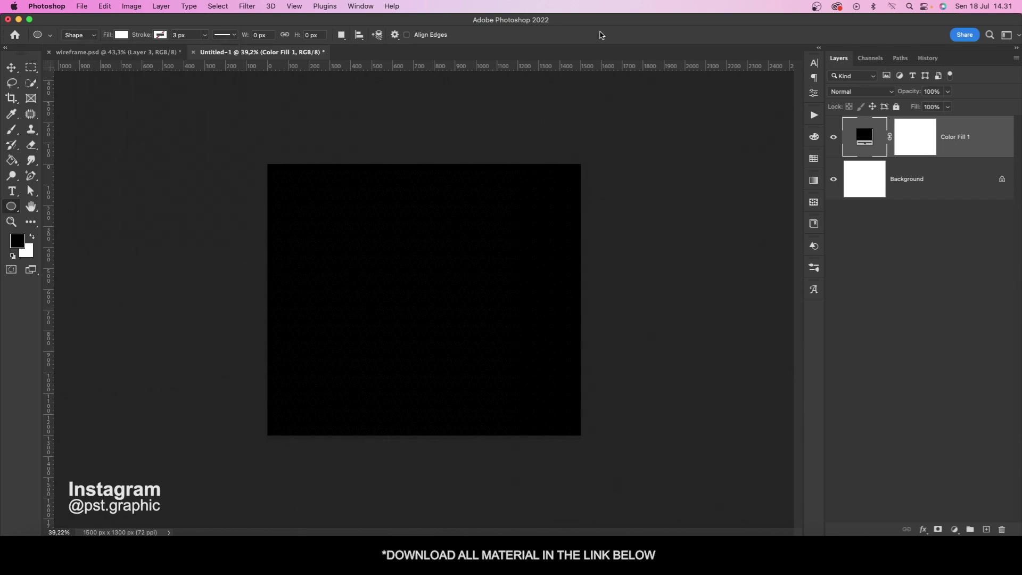
pyautogui.moveTo(350, 210); pyautogui.dragTo(498, 371)
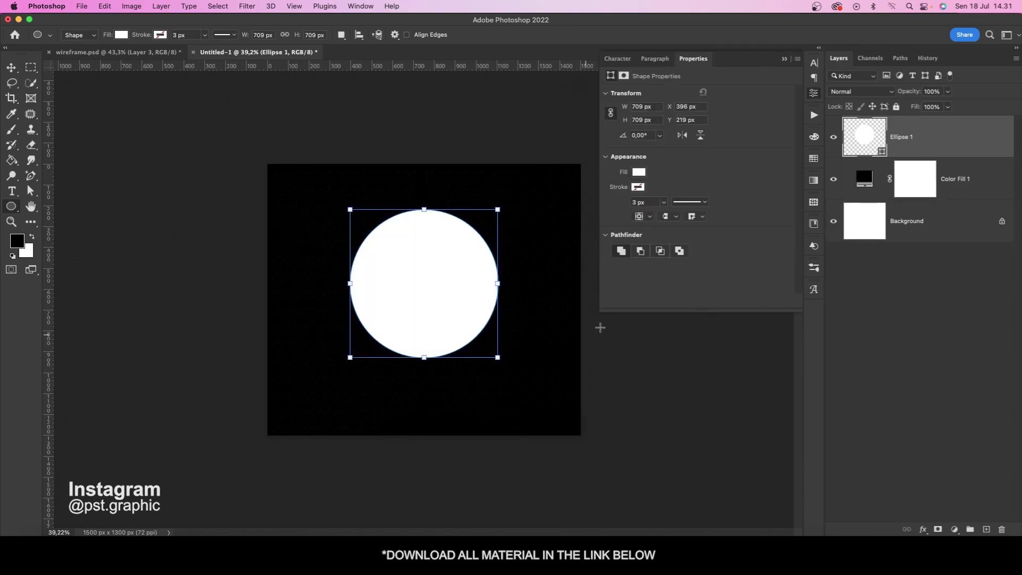
pyautogui.click(785, 59)
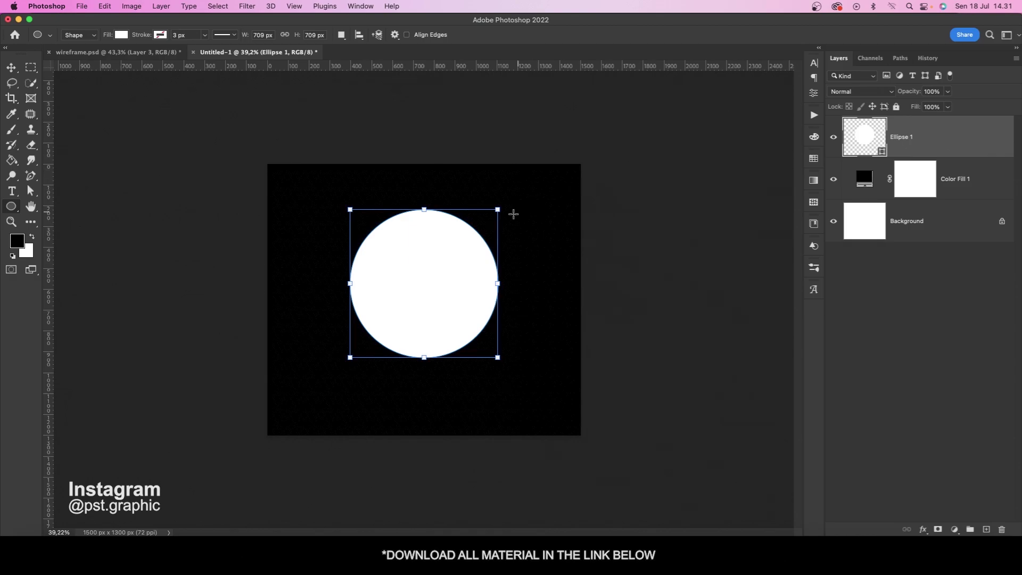
# - Align the circle to the vertical centre of the whole canvas and clear the selection
pyautogui.press('Return')
pyautogui.press('super+a')
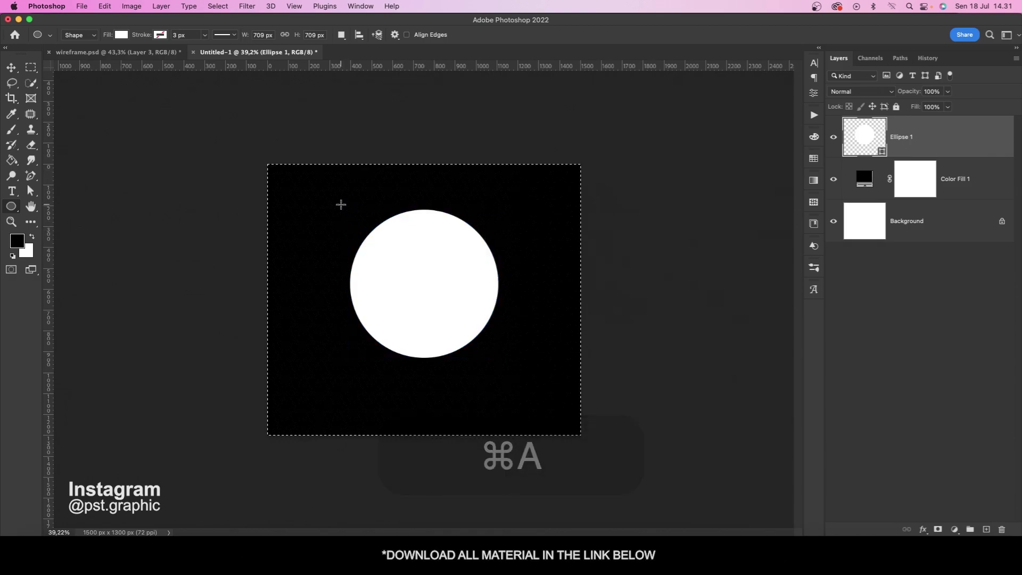
pyautogui.press('v')
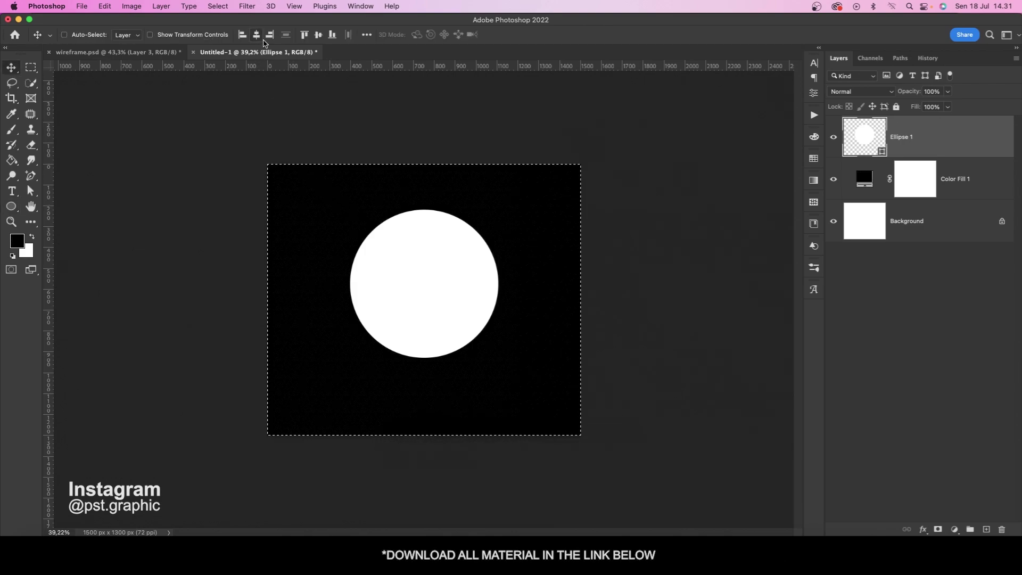
pyautogui.click(321, 39)
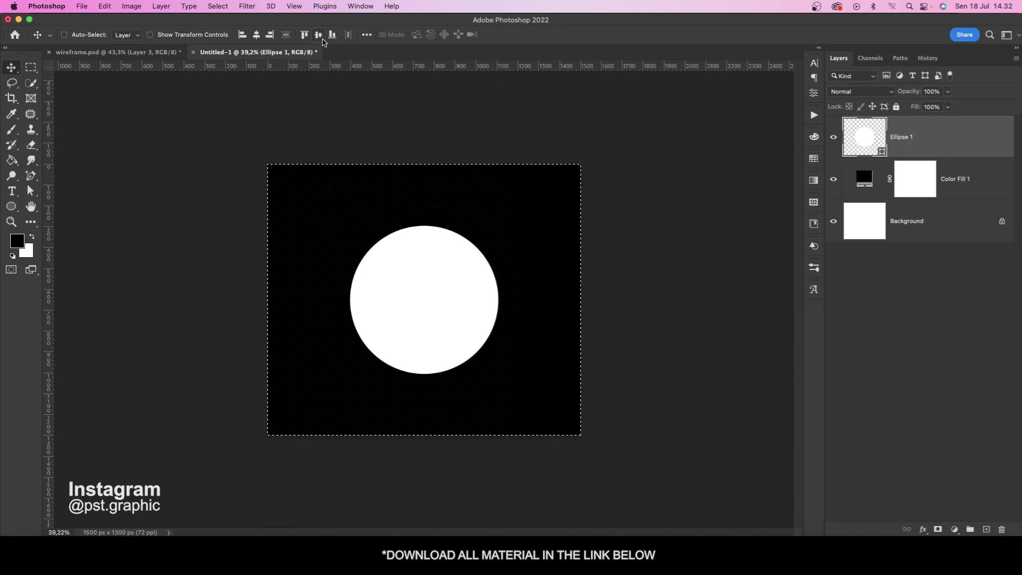
pyautogui.press('super+d')
# - Add a Gradient Overlay to the circle and load the Foreground to Background preset from Basics
pyautogui.click(924, 528)
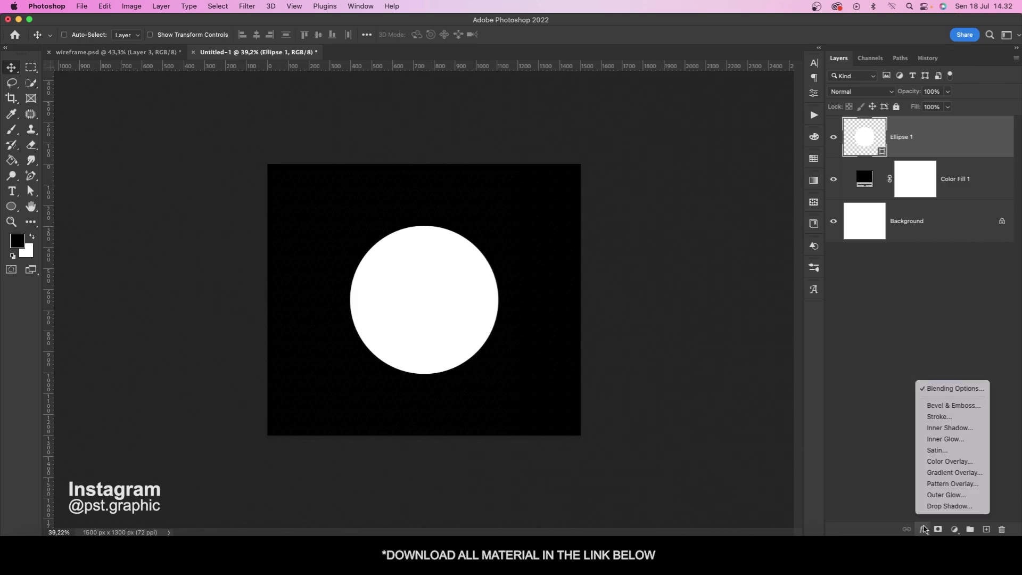
pyautogui.click(946, 475)
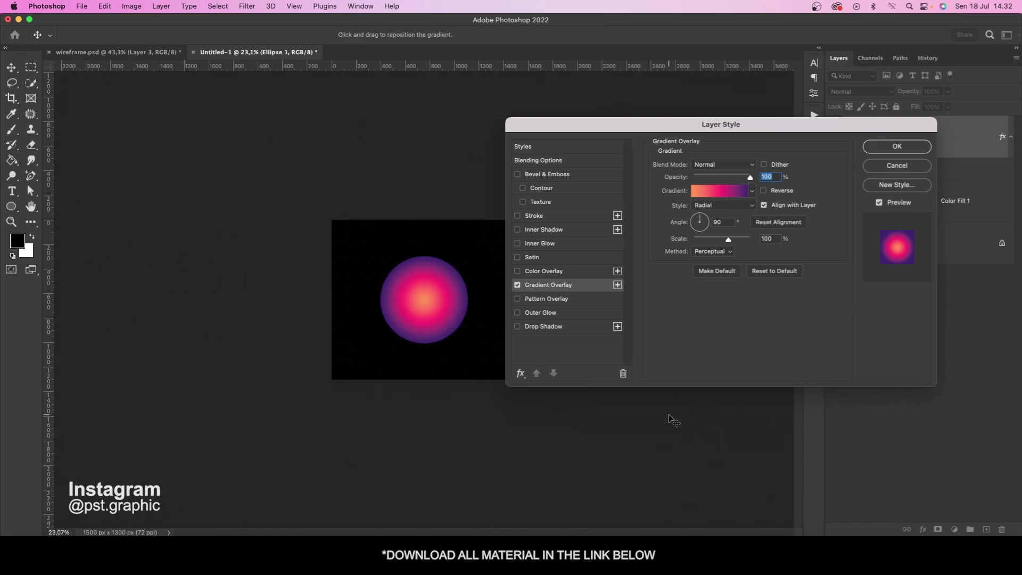
pyautogui.click(711, 193)
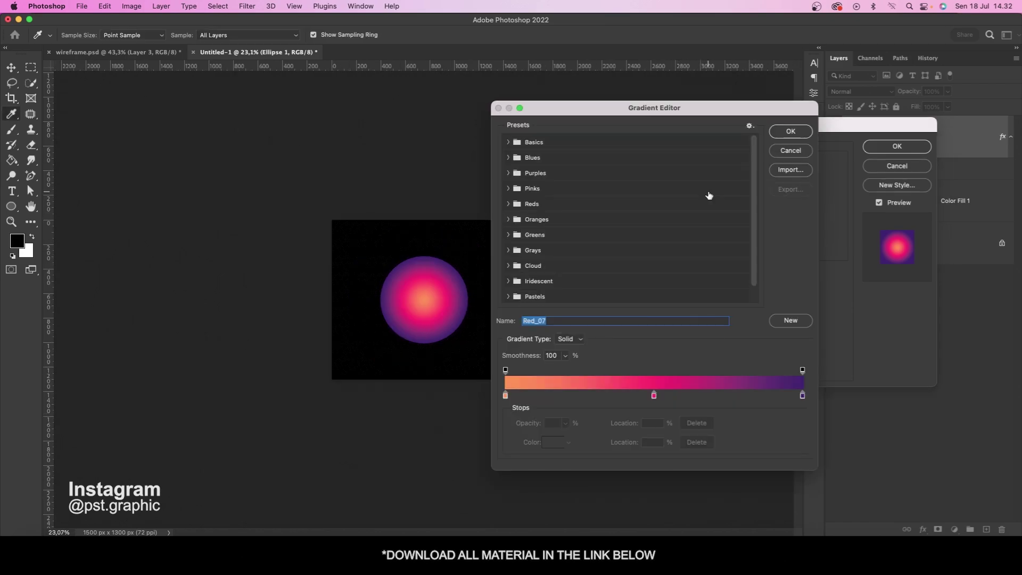
pyautogui.click(508, 142)
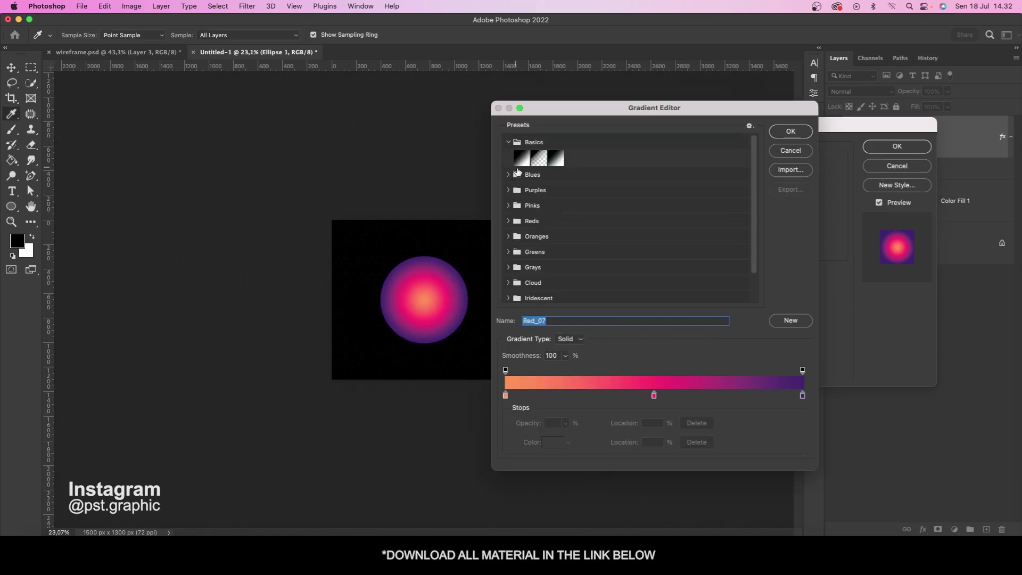
pyautogui.click(522, 158)
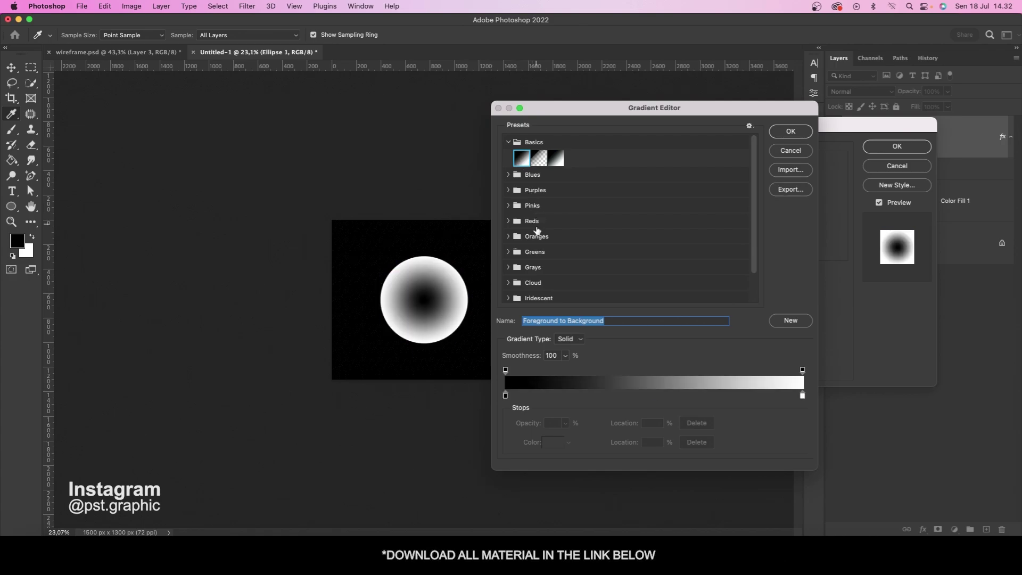
# - Add a middle colour stop at 51% of the gradient and set it to red (ff0000)
pyautogui.click(658, 396)
pyautogui.click(552, 442)
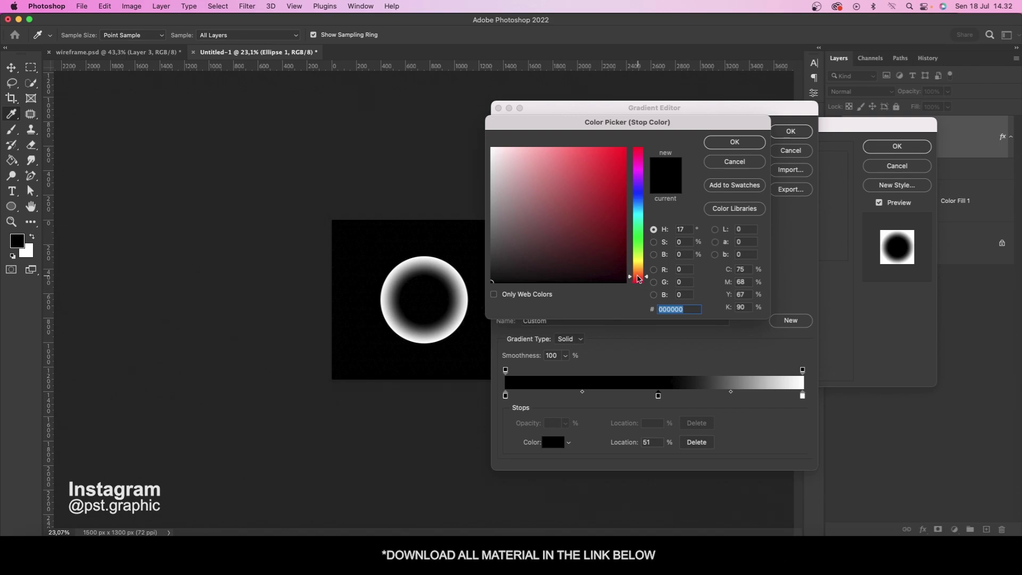
pyautogui.moveTo(577, 207); pyautogui.dragTo(641, 134)
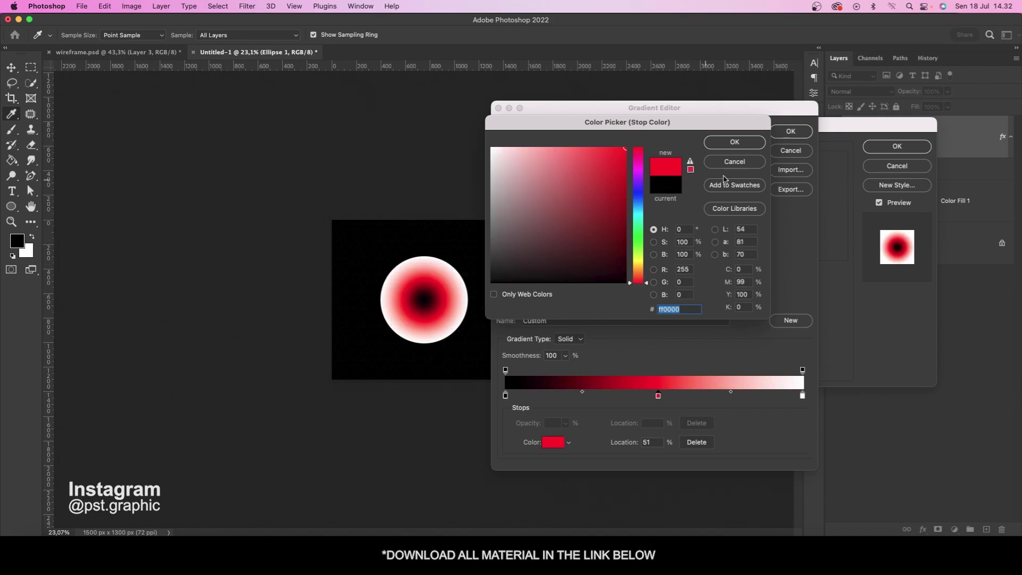
pyautogui.click(729, 144)
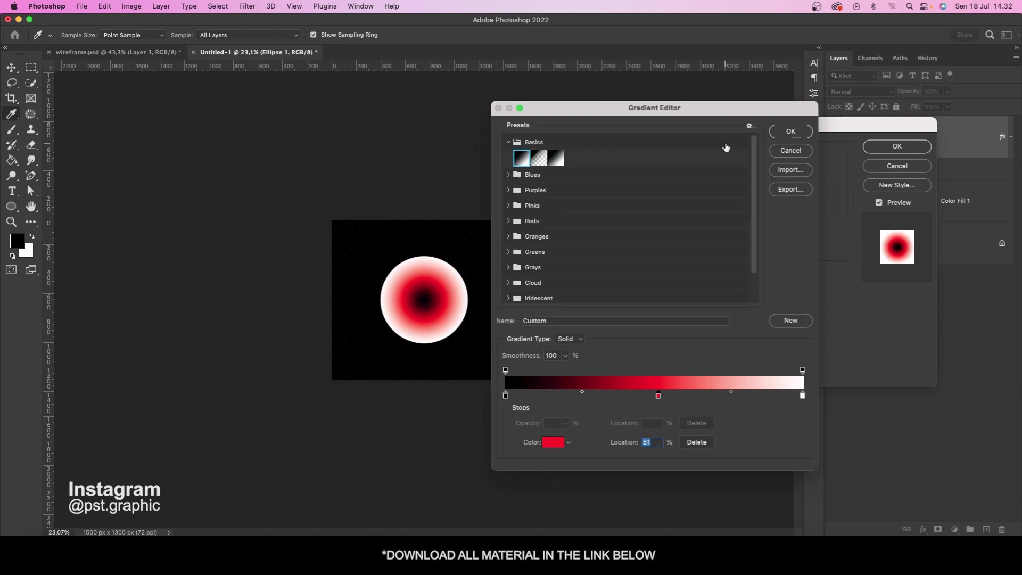
# - Change the gradient's white end stop to orange (ffa800) and accept the edited gradient
pyautogui.click(803, 396)
pyautogui.click(548, 442)
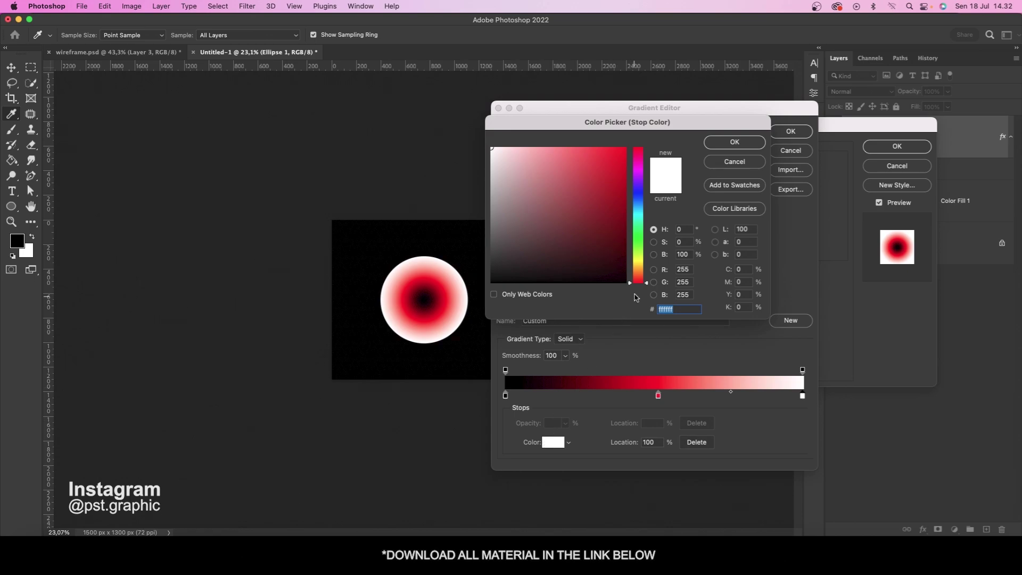
pyautogui.click(638, 269)
pyautogui.moveTo(605, 208); pyautogui.dragTo(626, 148)
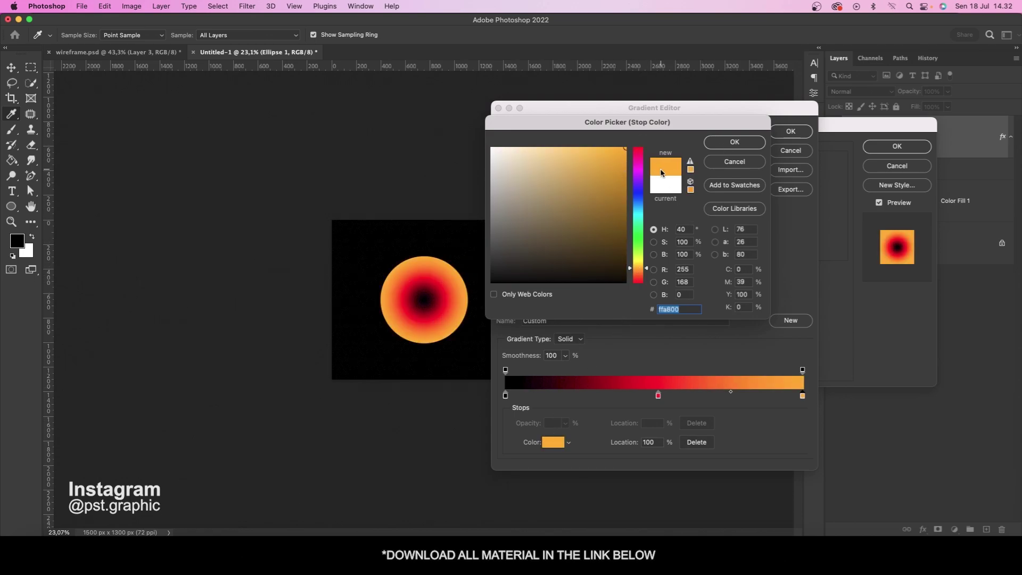
pyautogui.click(735, 143)
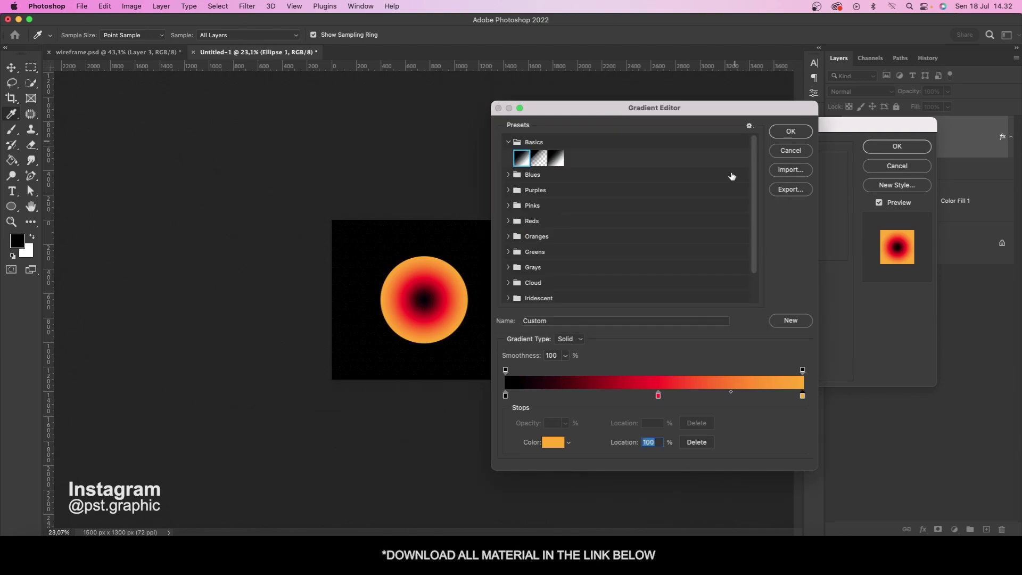
pyautogui.click(791, 132)
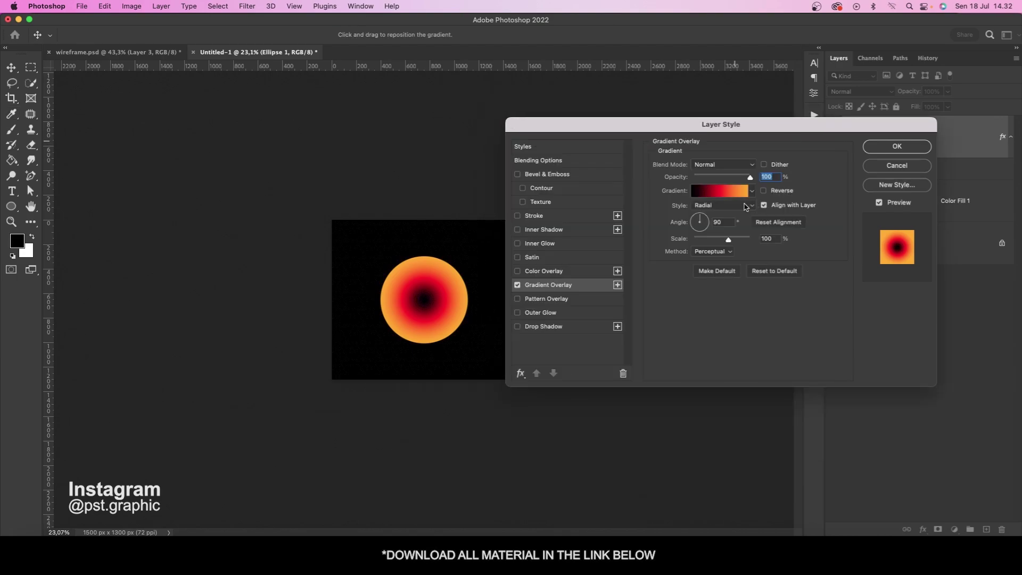
# - Apply the gradient overlay with Linear style at a 90° angle and convert the circle layer to a smart object
pyautogui.click(744, 206)
pyautogui.click(737, 194)
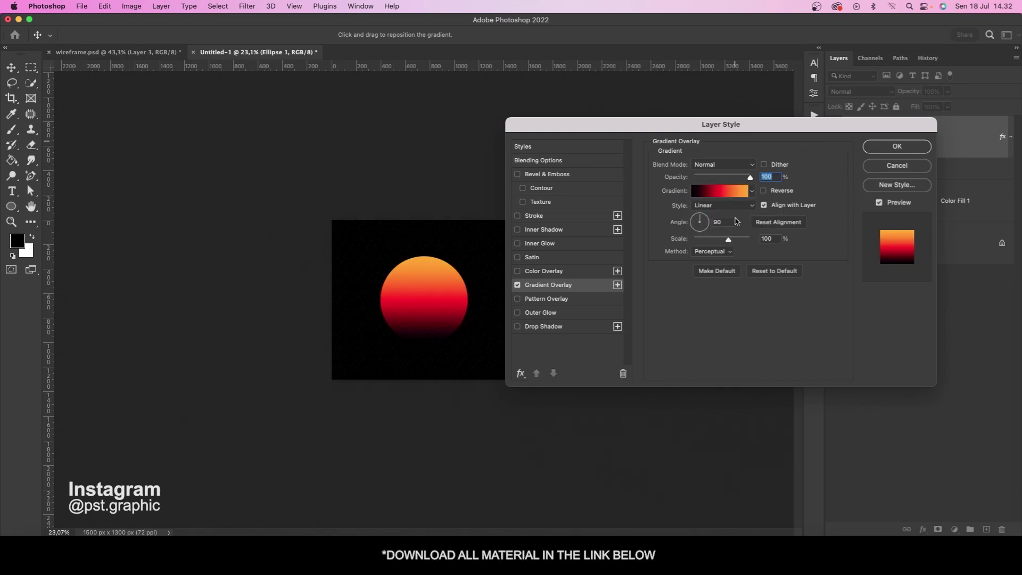
pyautogui.click(723, 223)
pyautogui.click(895, 151)
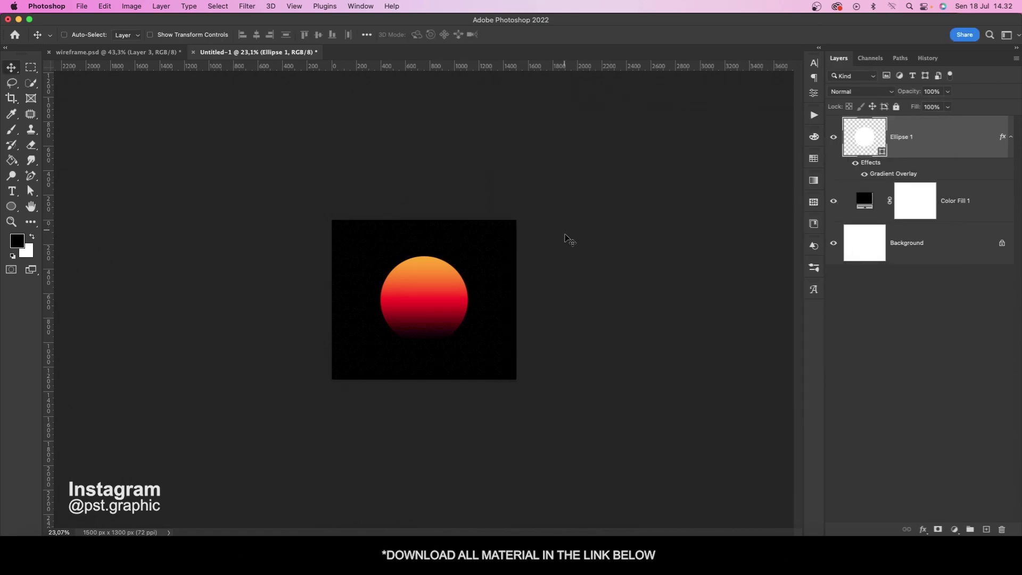
pyautogui.rightClick(917, 144)
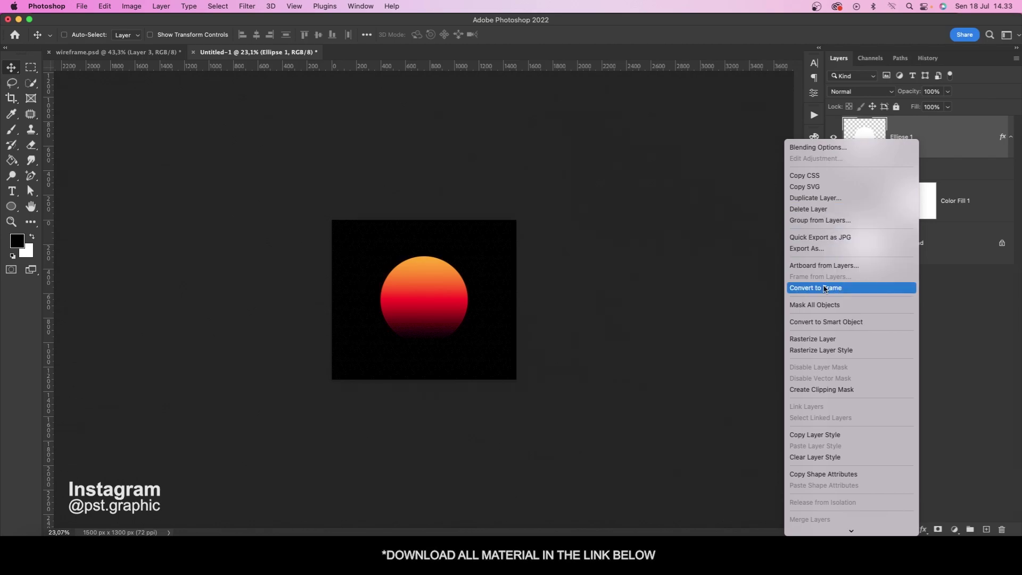
pyautogui.click(822, 322)
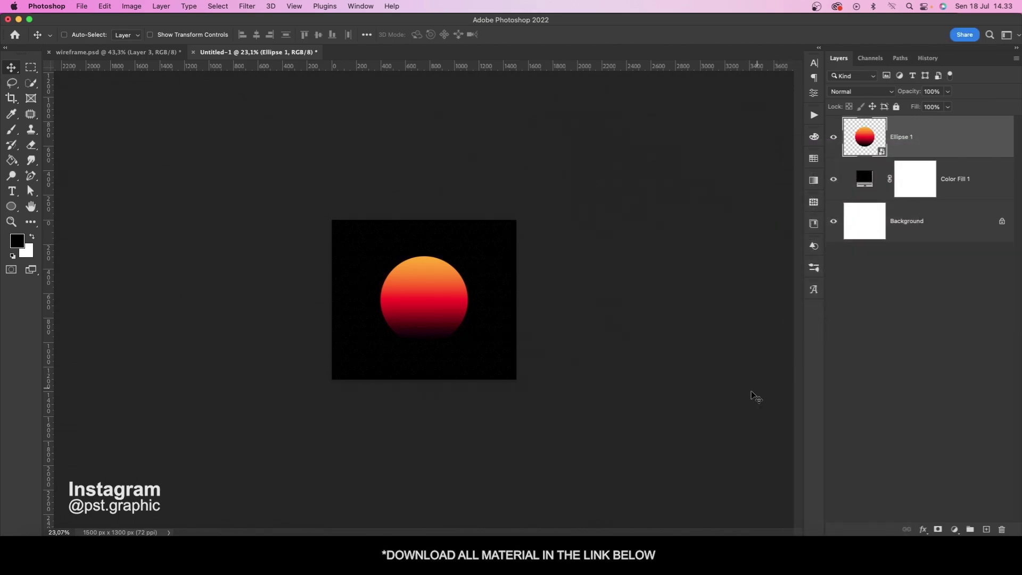
# - Place Asset 142web.png into the poster from the BLACK subfolder of PNG in Finder's "wireframe by freeject" folder
pyautogui.click(36, 554)
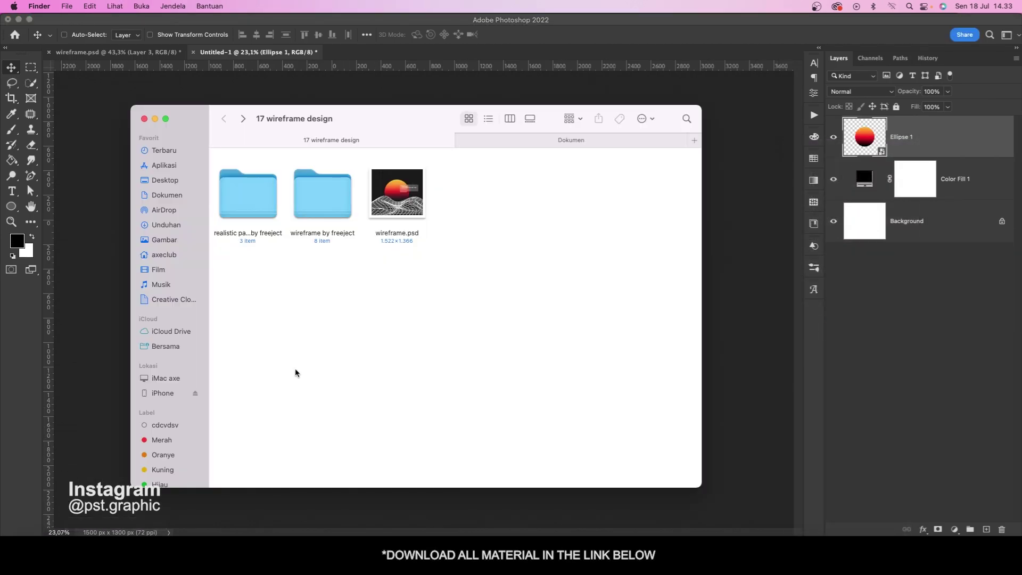
pyautogui.doubleClick(313, 206)
pyautogui.doubleClick(254, 202)
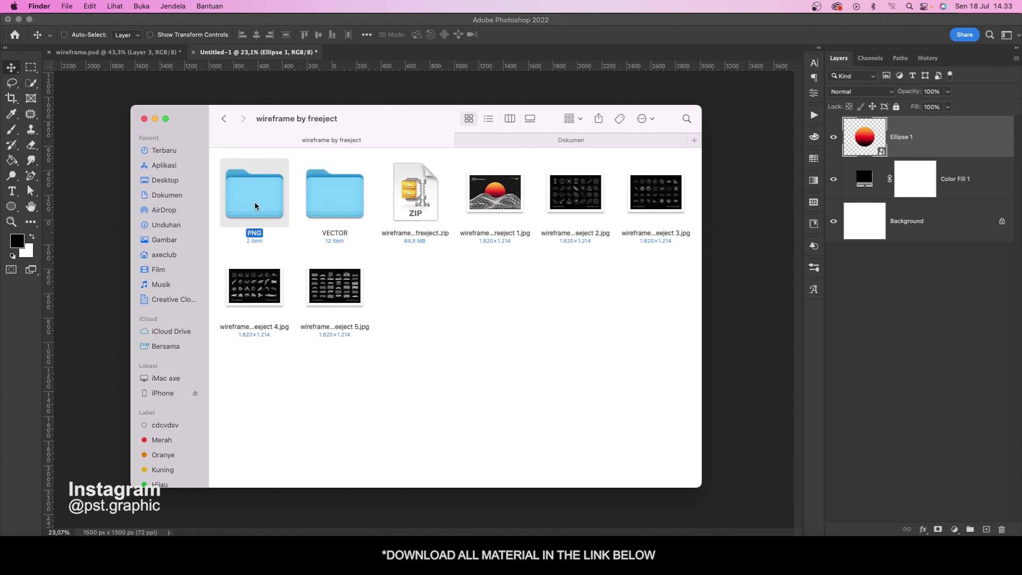
pyautogui.doubleClick(257, 199)
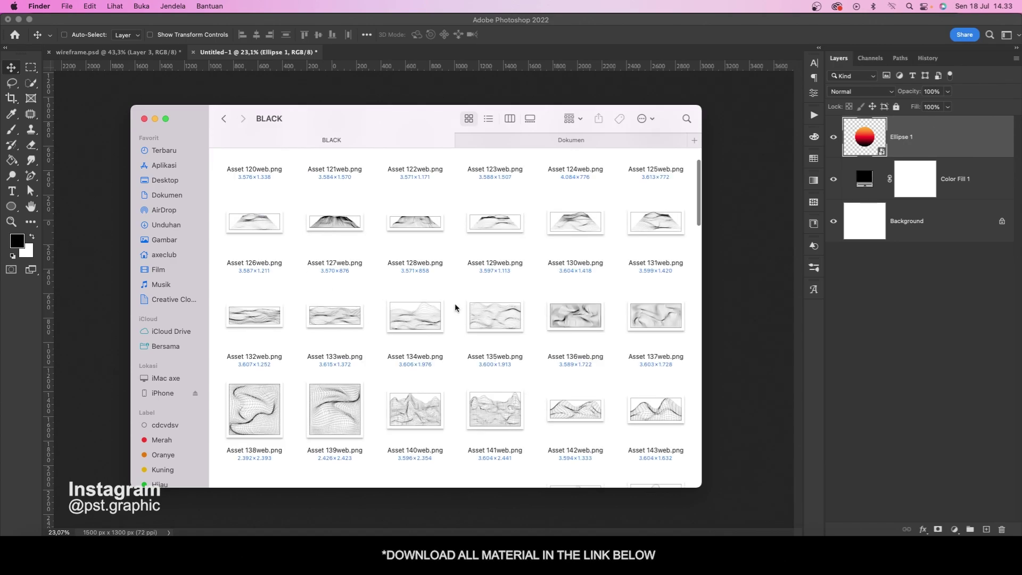
pyautogui.click(592, 412)
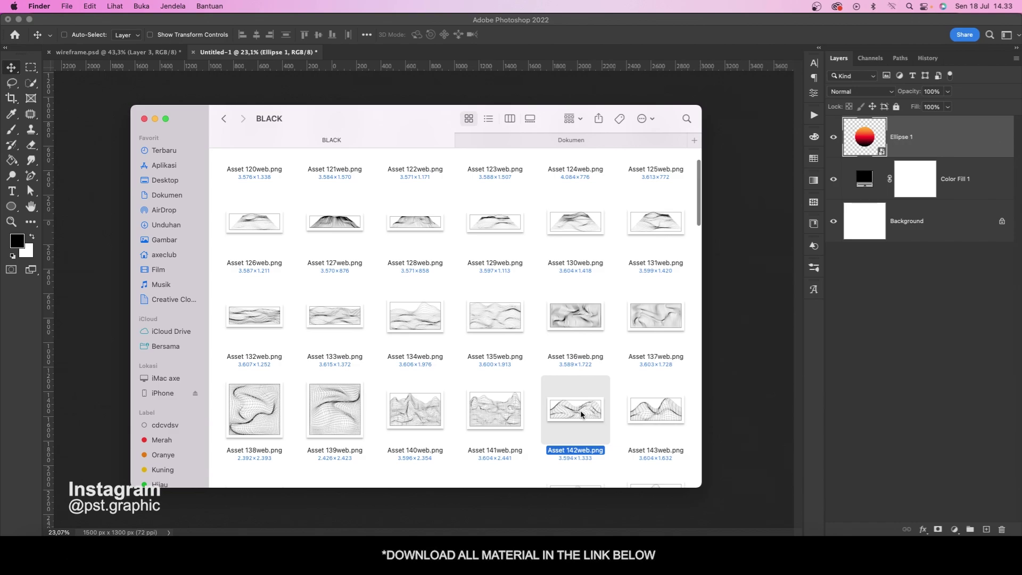
pyautogui.moveTo(580, 410); pyautogui.dragTo(745, 409)
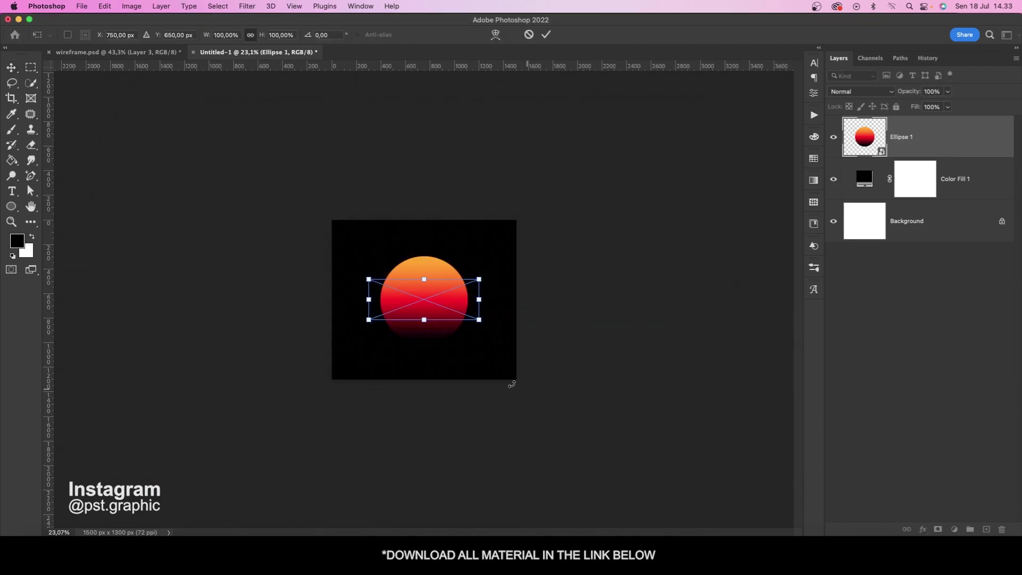
# - Scale the placed wireframe to about 189% and position it across the canvas's lower edge below the sun
pyautogui.moveTo(479, 320); pyautogui.dragTo(532, 340)
pyautogui.moveTo(369, 339); pyautogui.dragTo(396, 363)
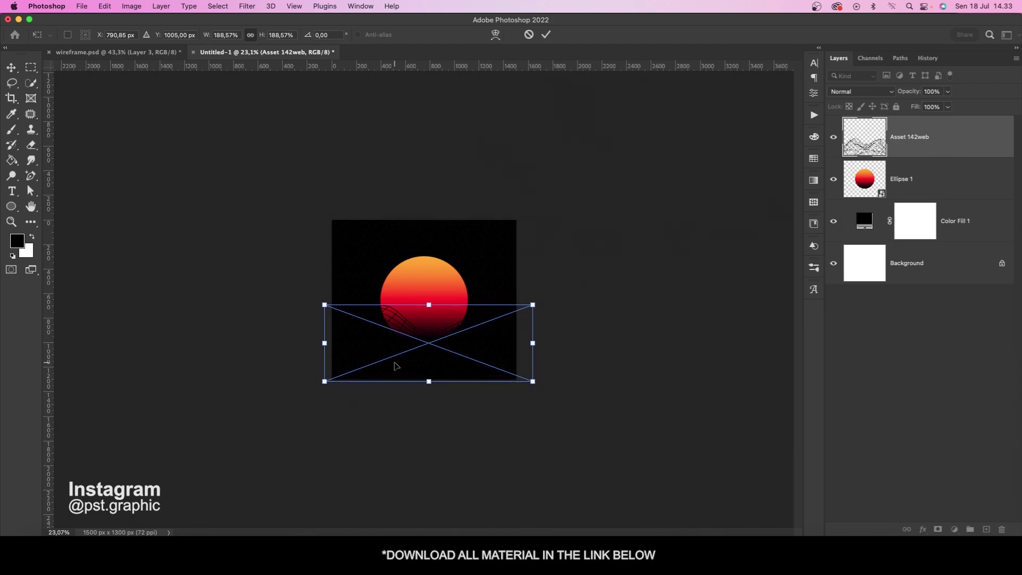
pyautogui.press('Return')
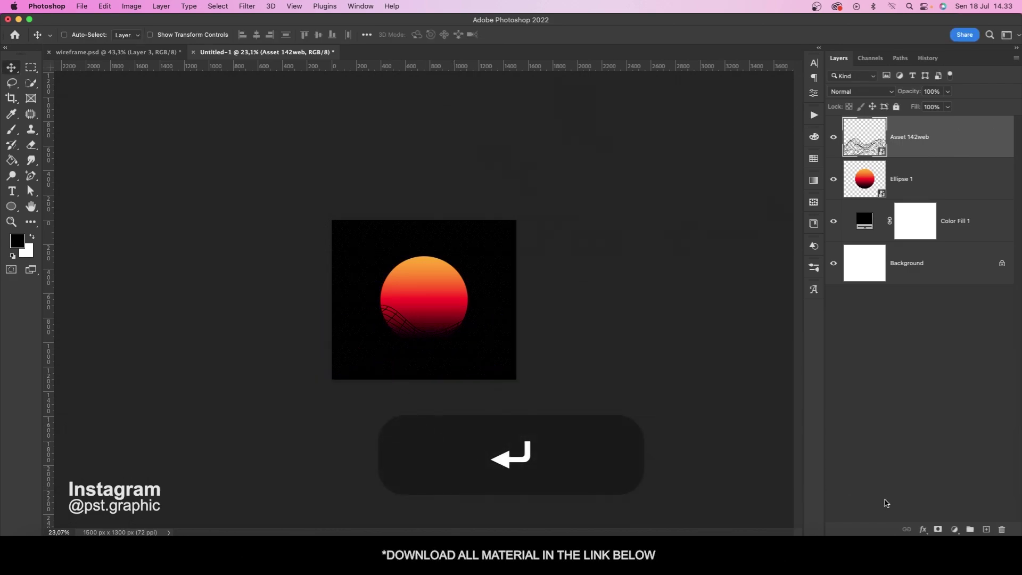
# - Apply a Color Overlay to the wireframe layer in white (ffffff) with Normal blend mode and 100% opacity
pyautogui.click(925, 528)
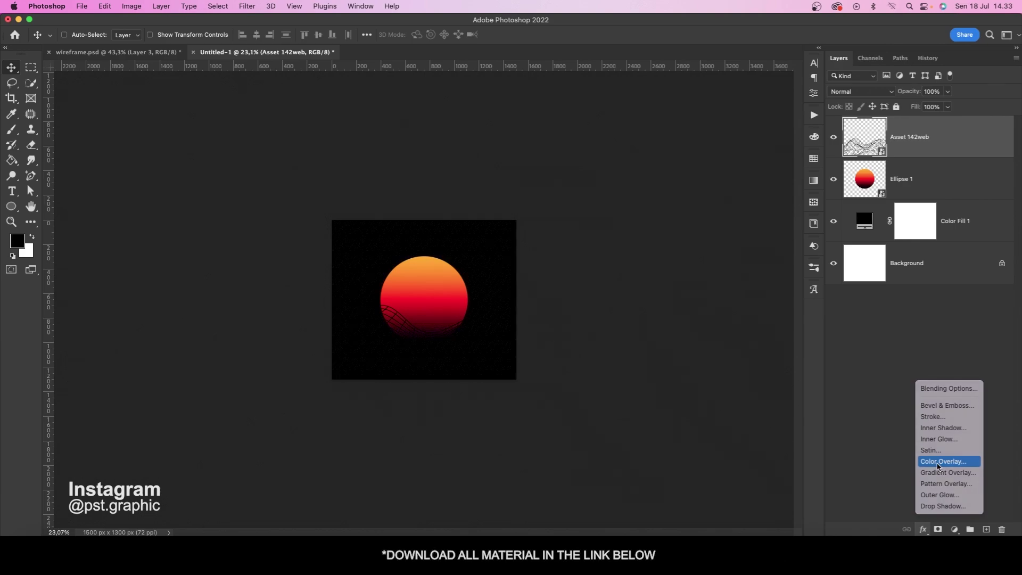
pyautogui.click(938, 463)
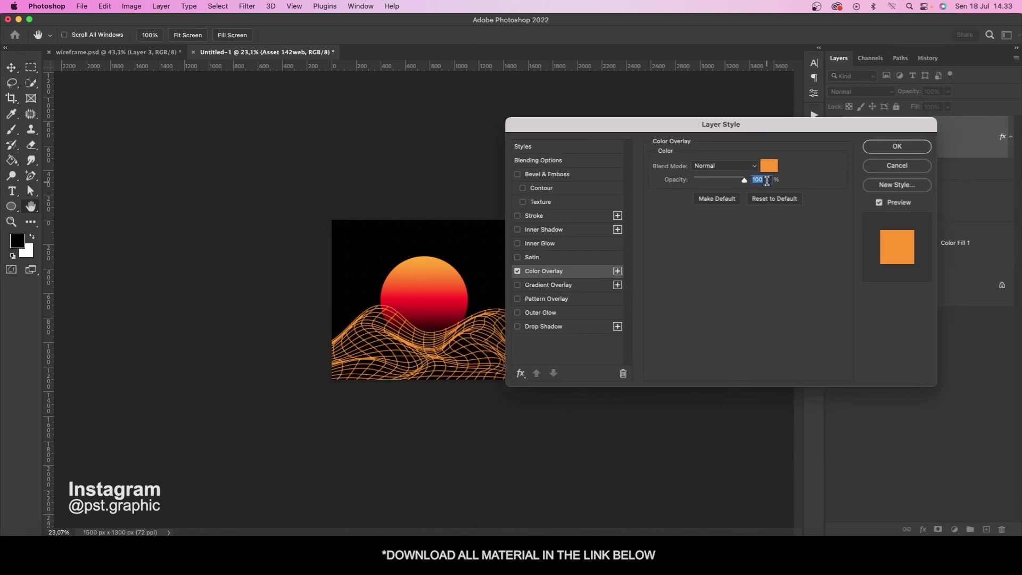
pyautogui.click(768, 169)
pyautogui.moveTo(542, 207); pyautogui.dragTo(492, 149)
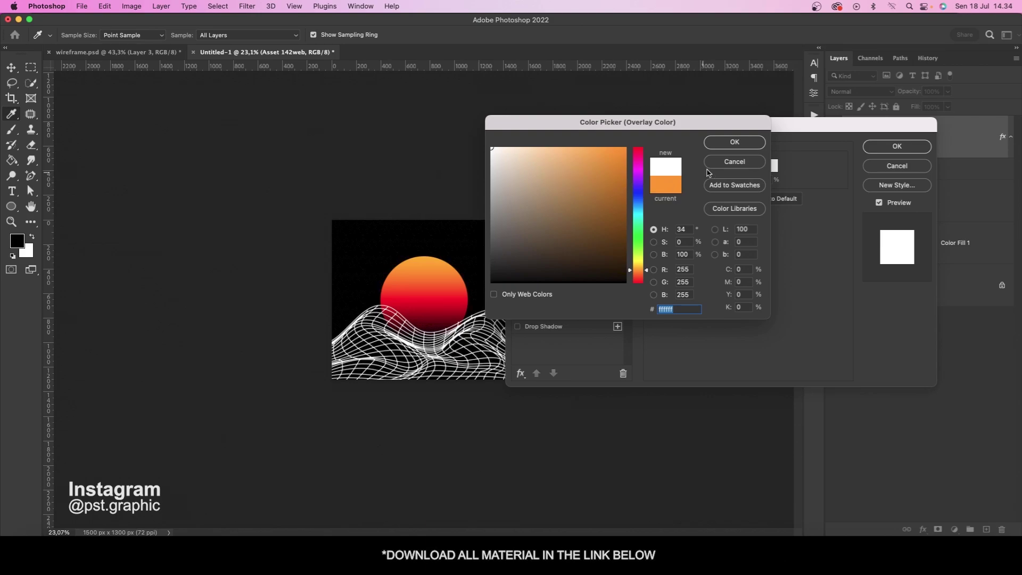
pyautogui.click(729, 143)
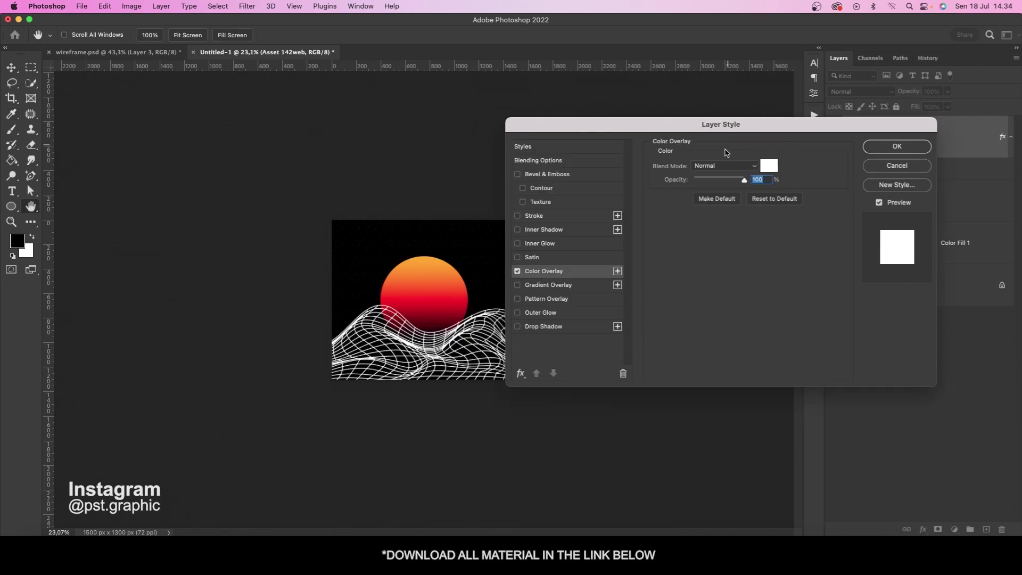
pyautogui.click(874, 151)
# - Distort the wireframe by spreading its two lower corners slightly outward, and lower its upper edge a little
pyautogui.press('super+t')
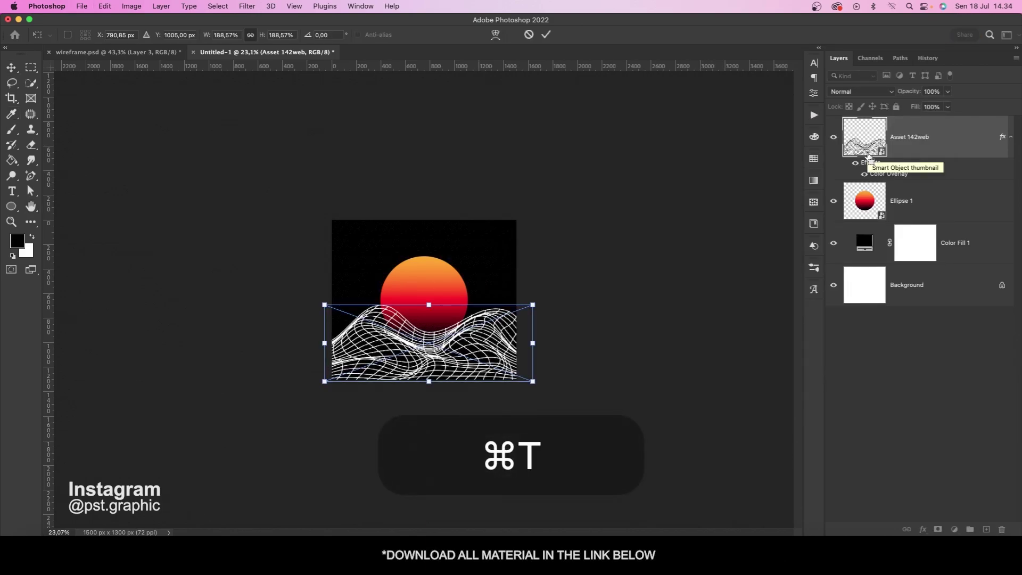
pyautogui.moveTo(533, 380); pyautogui.dragTo(542, 382)
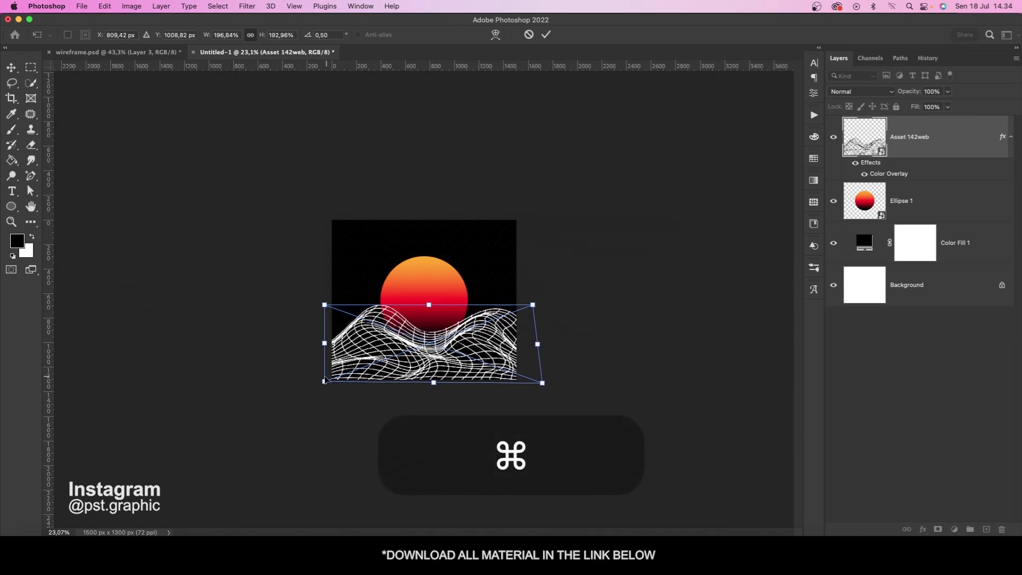
pyautogui.moveTo(324, 382); pyautogui.dragTo(312, 383)
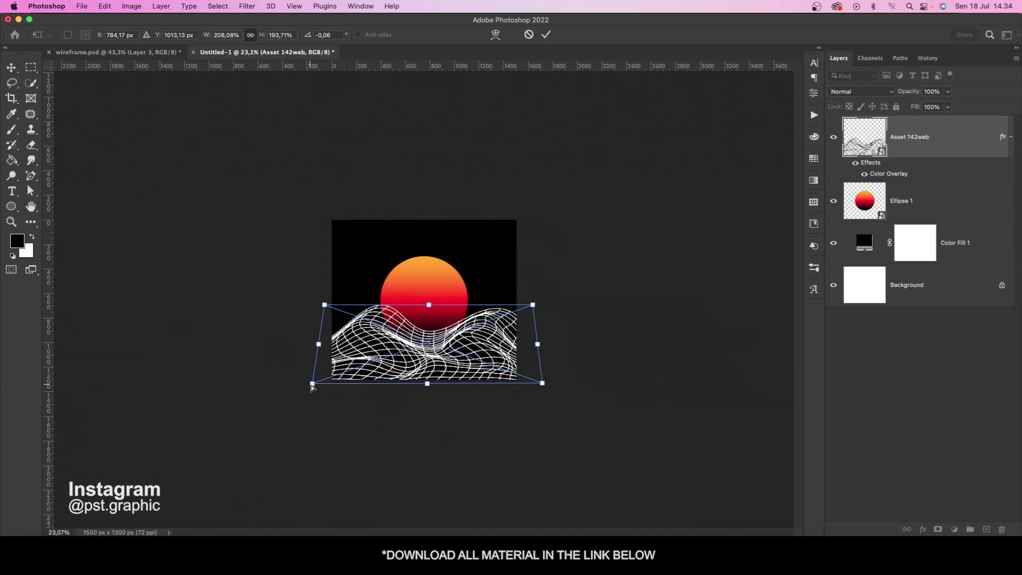
pyautogui.moveTo(429, 304); pyautogui.dragTo(429, 314)
pyautogui.press('Return')
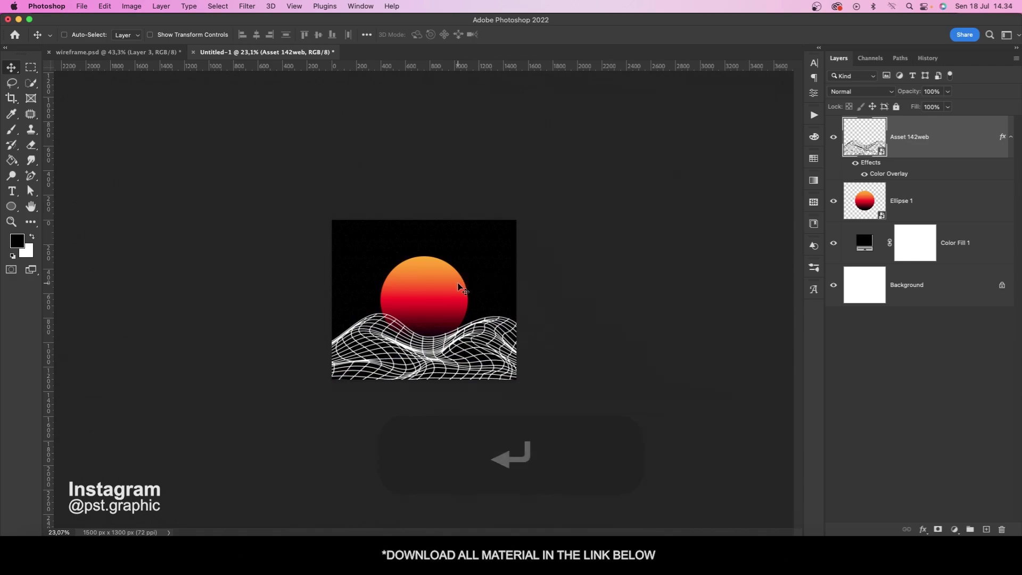
# - Duplicate the wireframe layer and apply a Gaussian Blur with a 3-pixel radius to the copy
pyautogui.press('super+j')
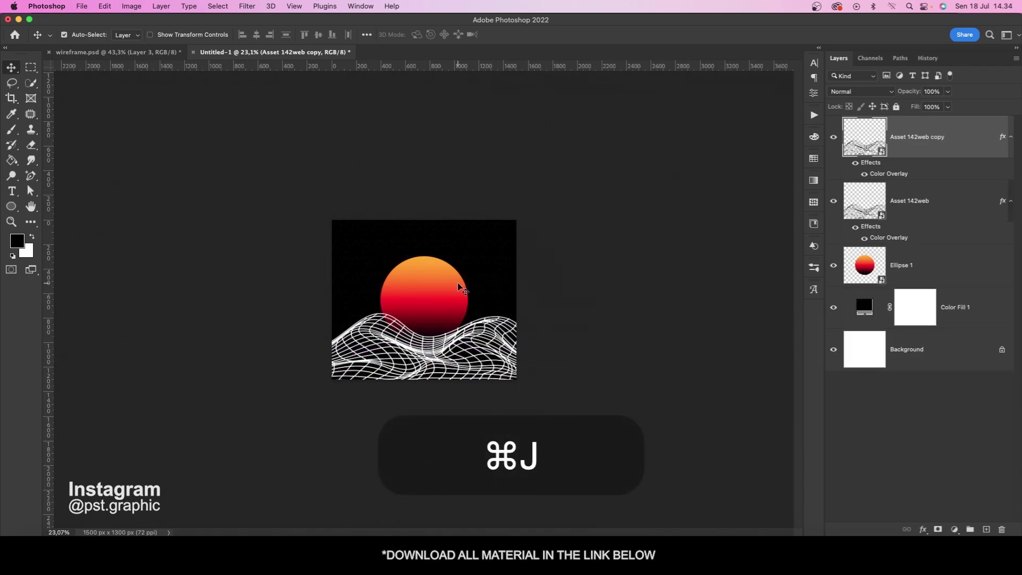
pyautogui.click(244, 7)
pyautogui.moveTo(327, 145)
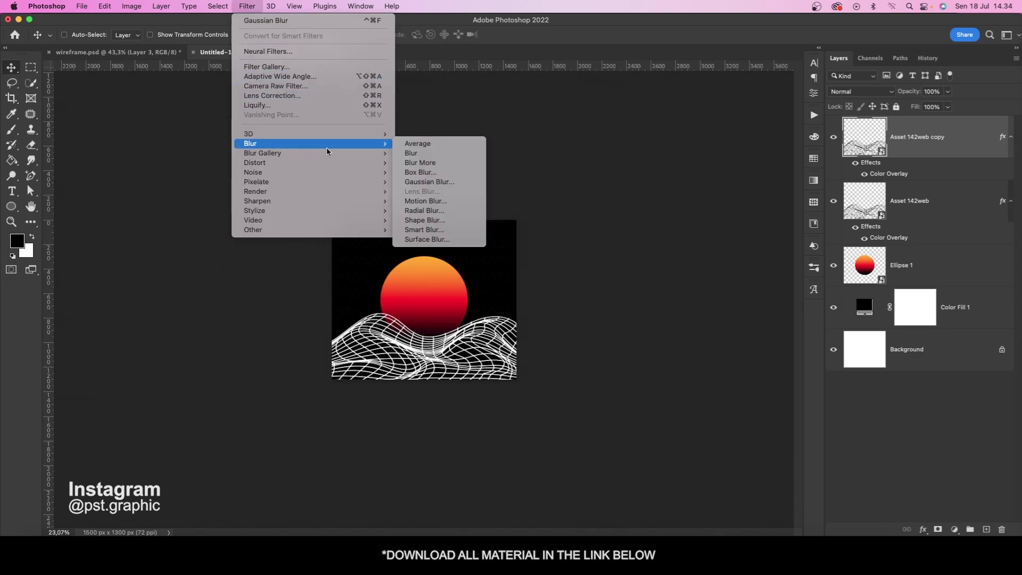
pyautogui.click(426, 182)
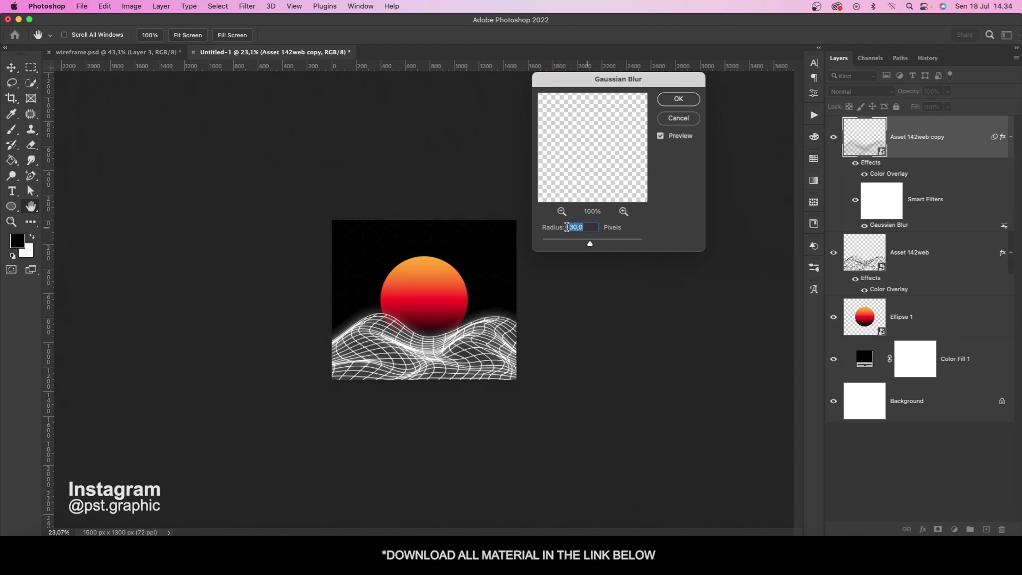
pyautogui.write('3')
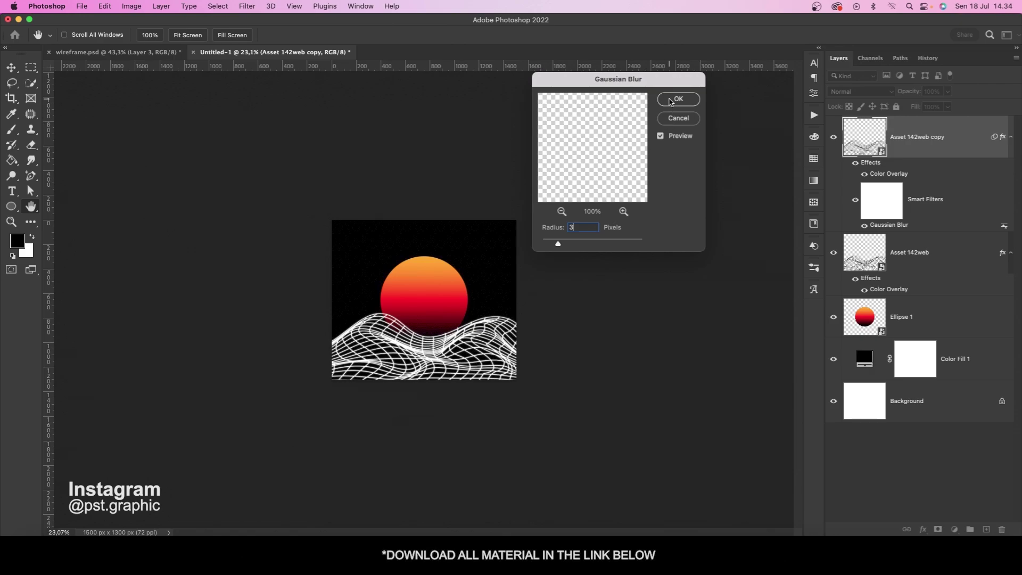
pyautogui.click(675, 102)
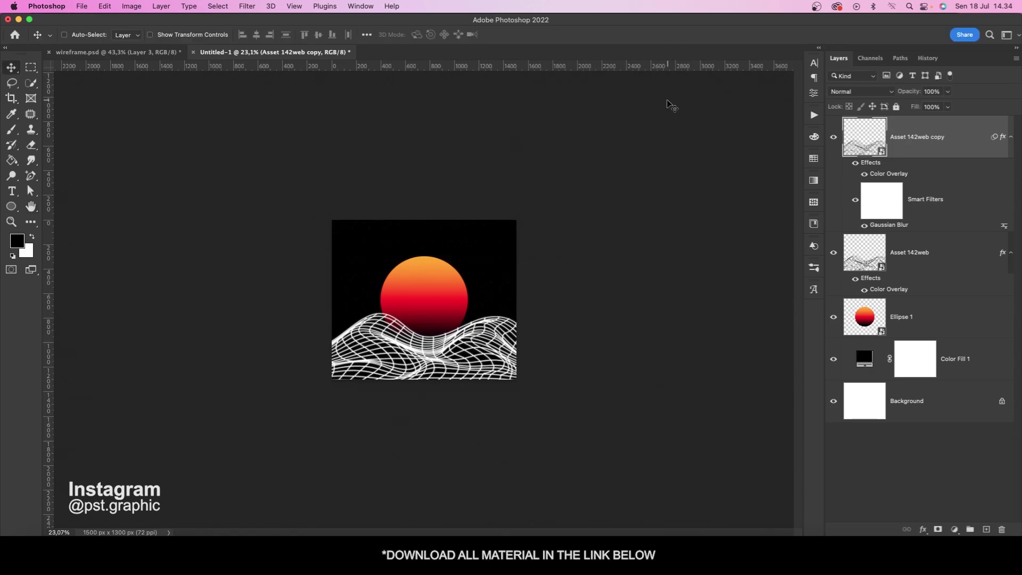
# - Merge the blurred wireframe copy and the original Asset 142web layer into one layer
pyautogui.keyDown('super'); pyautogui.click(920, 251); pyautogui.keyUp('super')
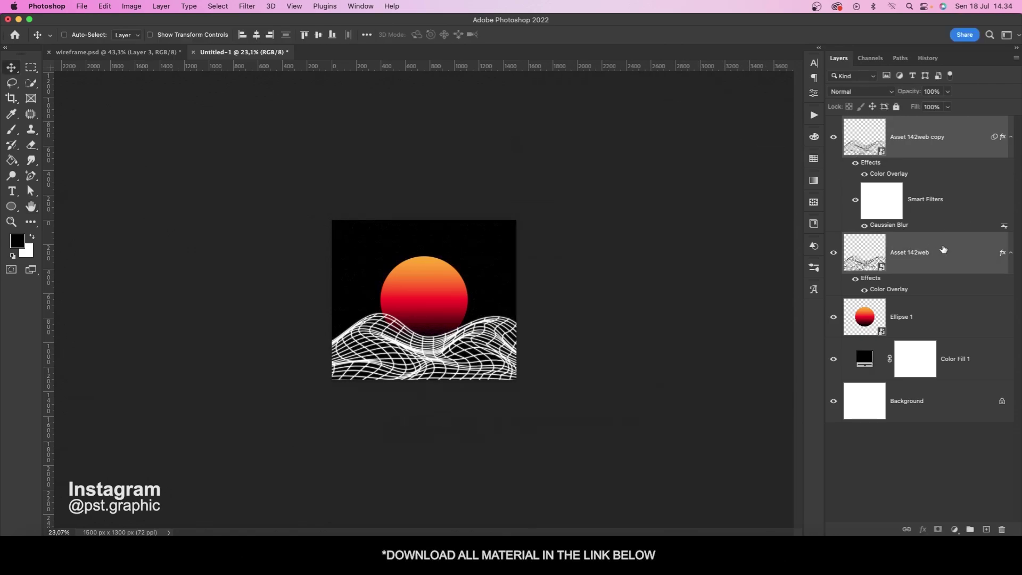
pyautogui.press('super+e')
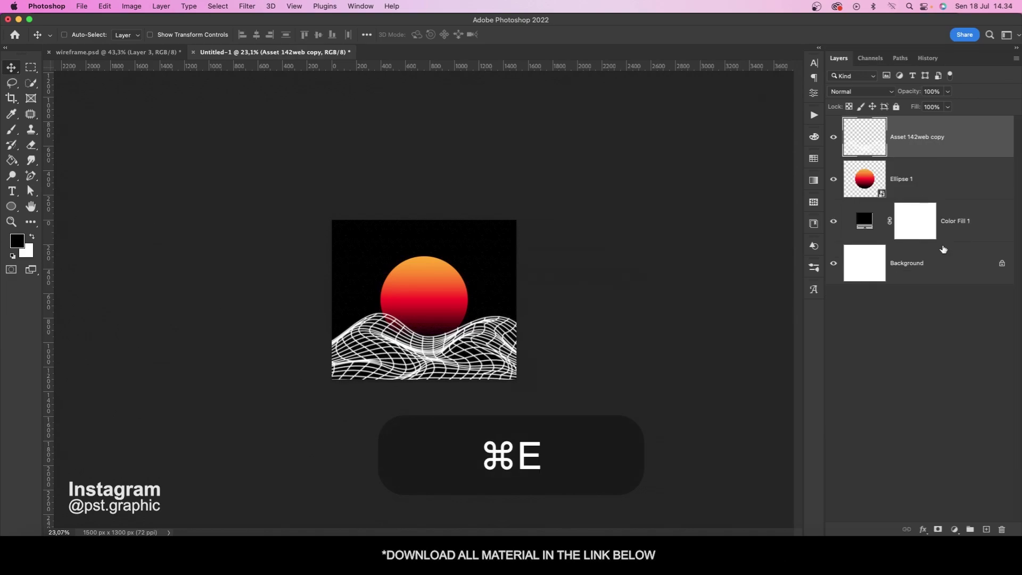
# - Add a layer mask to Ellipse 1 and paint out the sun behind the wireframe with a black 142 px brush at 100% hardness
pyautogui.click(974, 188)
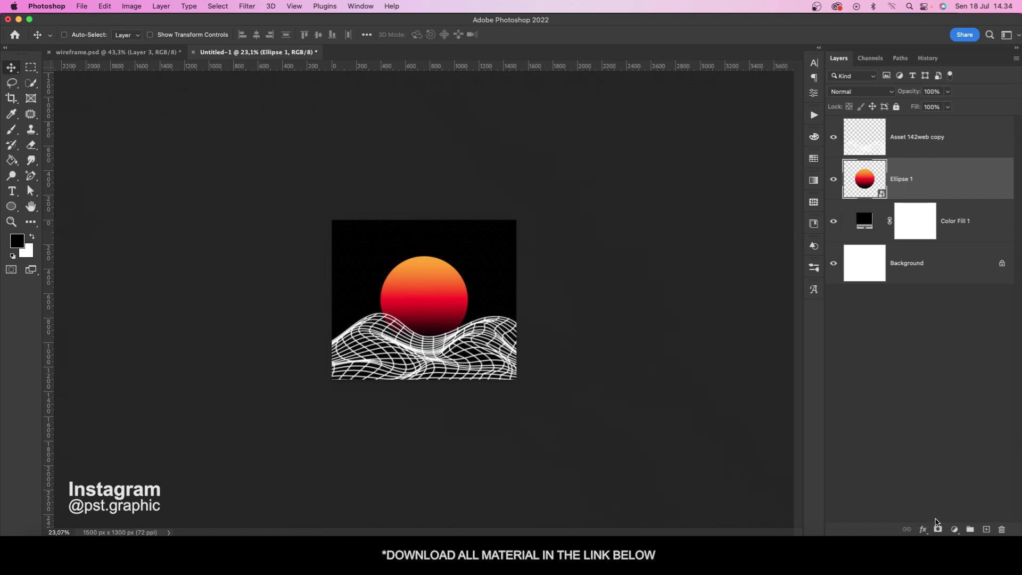
pyautogui.click(939, 530)
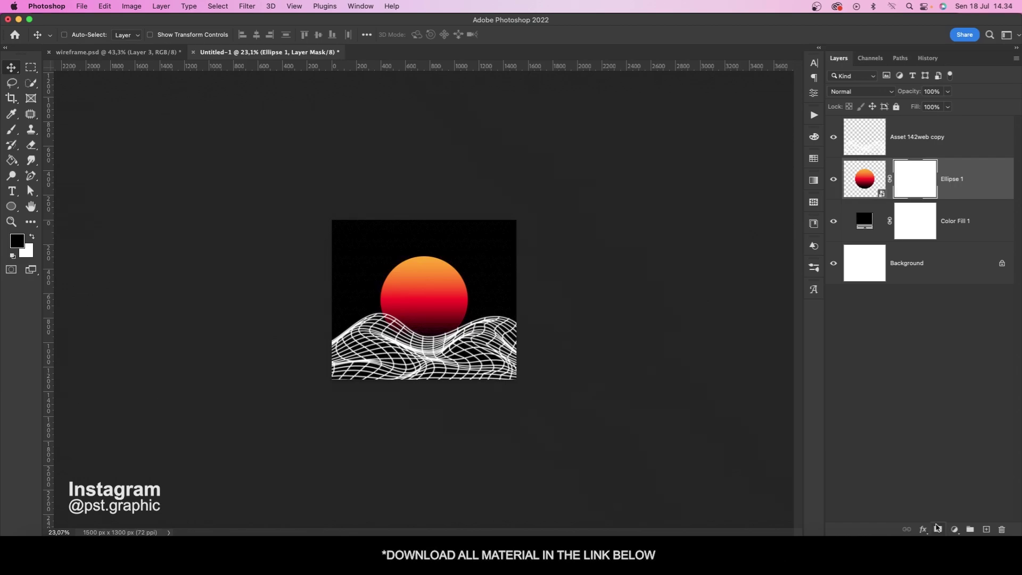
pyautogui.click(13, 130)
pyautogui.click(14, 236)
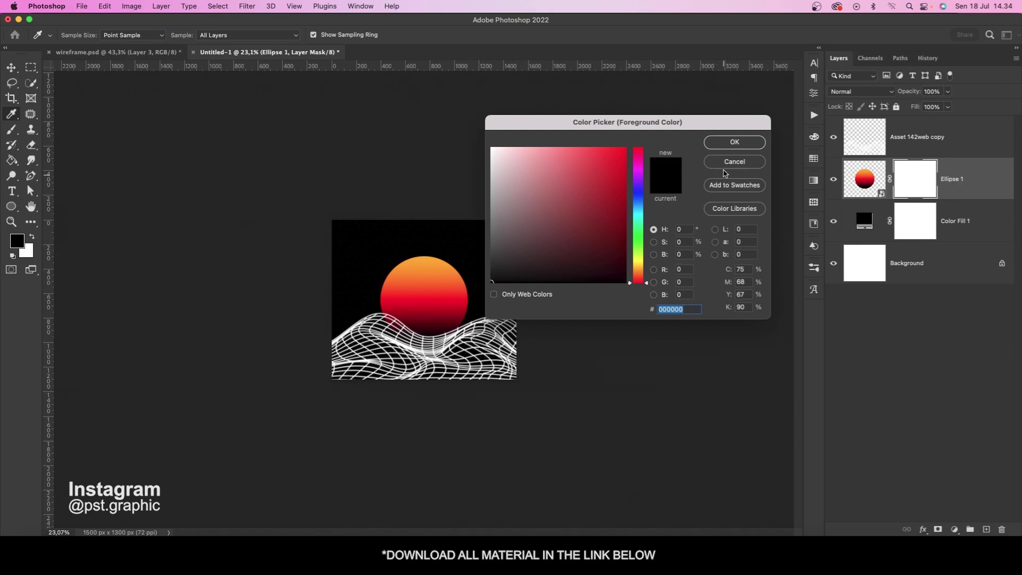
pyautogui.click(726, 146)
pyautogui.rightClick(396, 262)
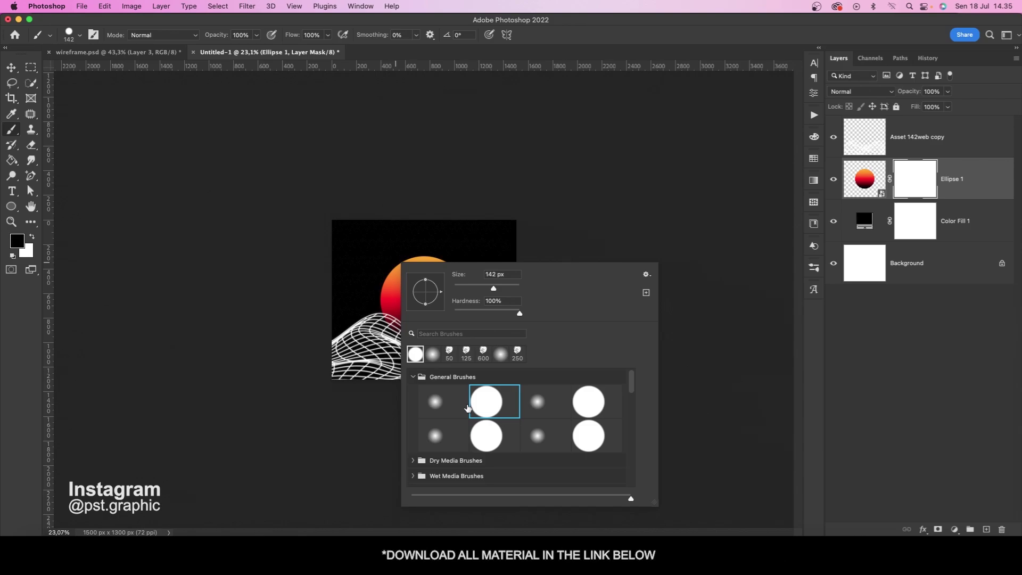
pyautogui.click(746, 36)
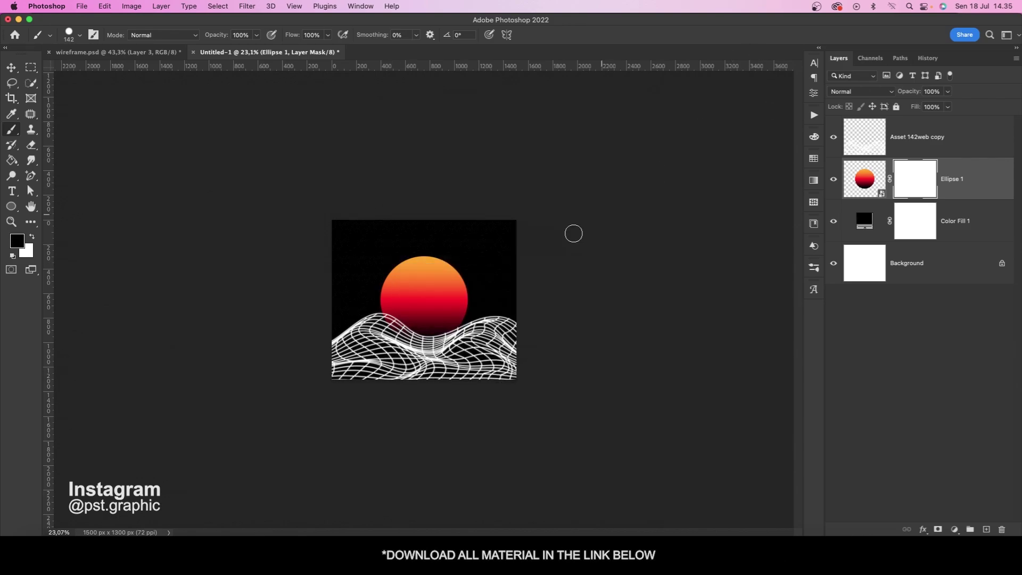
pyautogui.scroll(5, 419, 302)
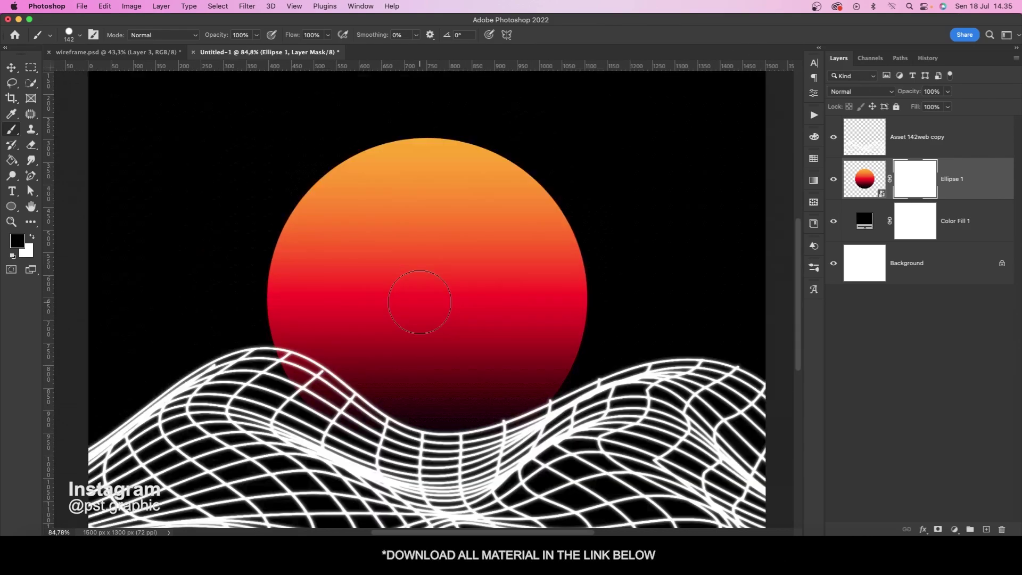
pyautogui.moveTo(286, 380)
pyautogui.mouseDown()
pyautogui.moveTo(278, 385)
pyautogui.moveTo(296, 376)
pyautogui.moveTo(269, 387)
pyautogui.moveTo(314, 395)
pyautogui.moveTo(362, 429)
pyautogui.moveTo(361, 443)
pyautogui.mouseUp()
pyautogui.moveTo(539, 461)
pyautogui.mouseDown()
pyautogui.moveTo(393, 462)
pyautogui.moveTo(275, 397)
pyautogui.moveTo(275, 380)
pyautogui.moveTo(320, 398)
pyautogui.mouseUp()
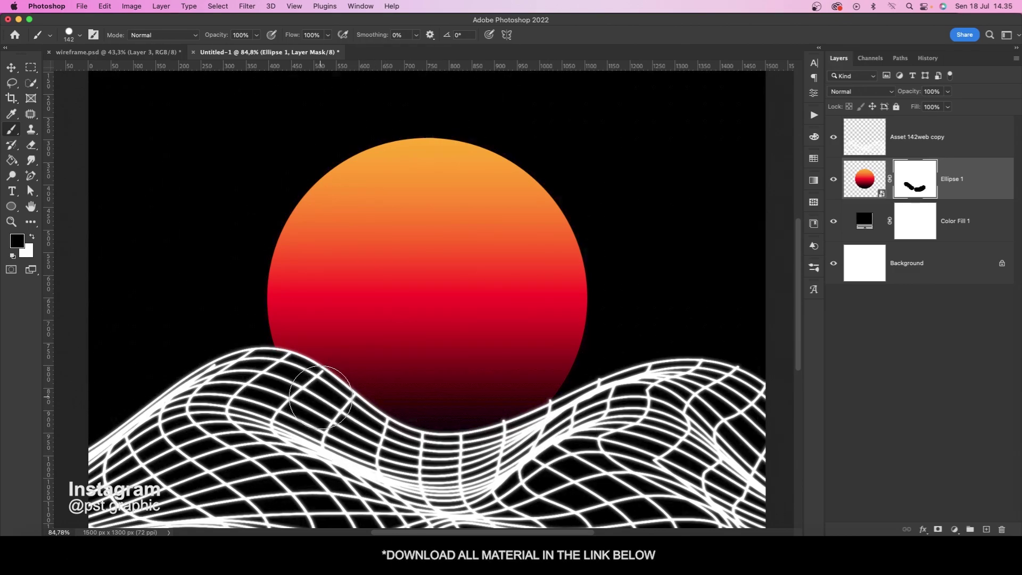
pyautogui.keyDown('alt'); pyautogui.scroll(-5, 425, 392); pyautogui.keyUp('alt')
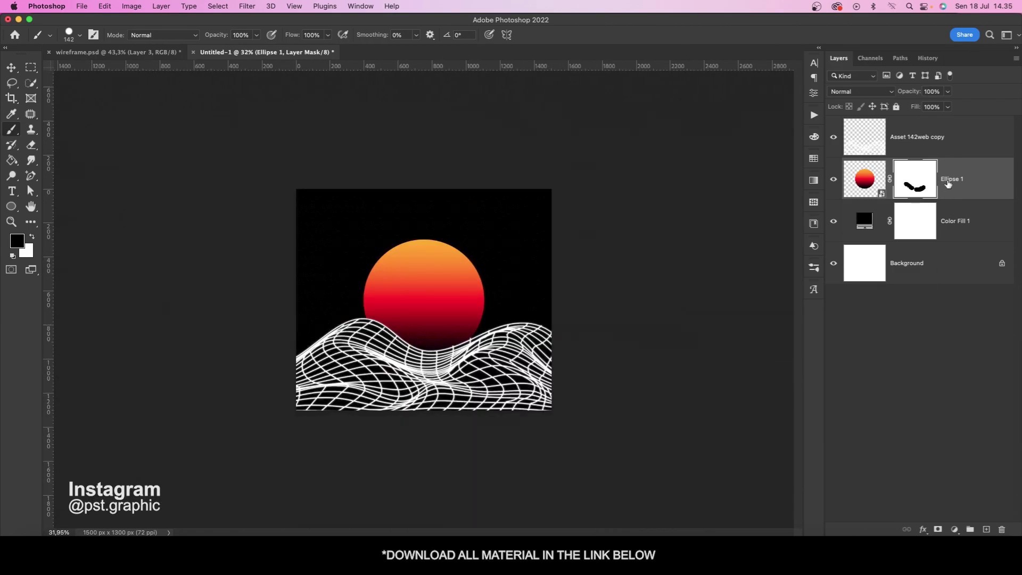
# - Group the merged wireframe, Ellipse 1 and Color Fill 1 layers
pyautogui.click(958, 126)
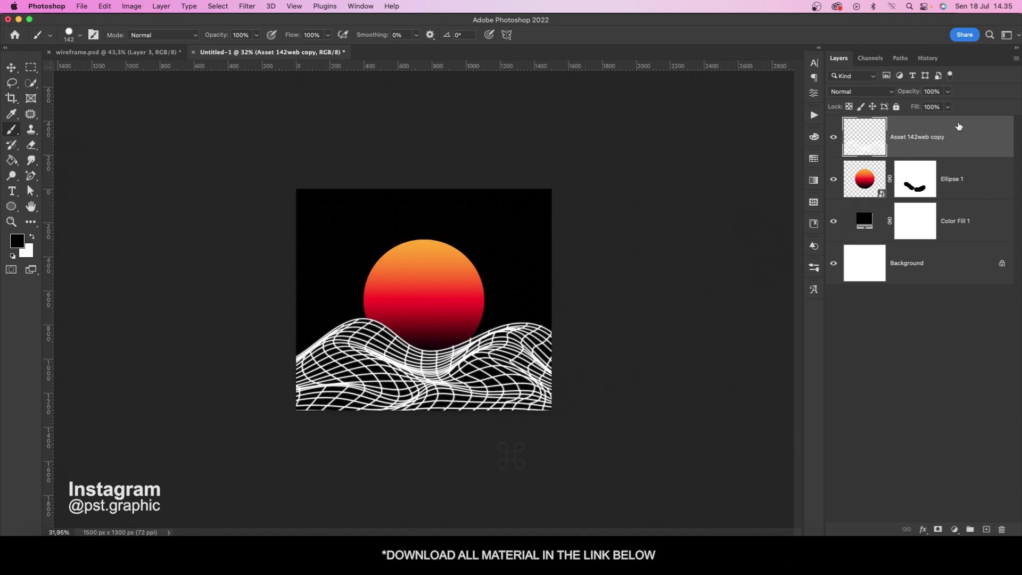
pyautogui.keyDown('super'); pyautogui.click(977, 174); pyautogui.keyUp('super')
pyautogui.keyDown('super'); pyautogui.click(970, 221); pyautogui.keyUp('super')
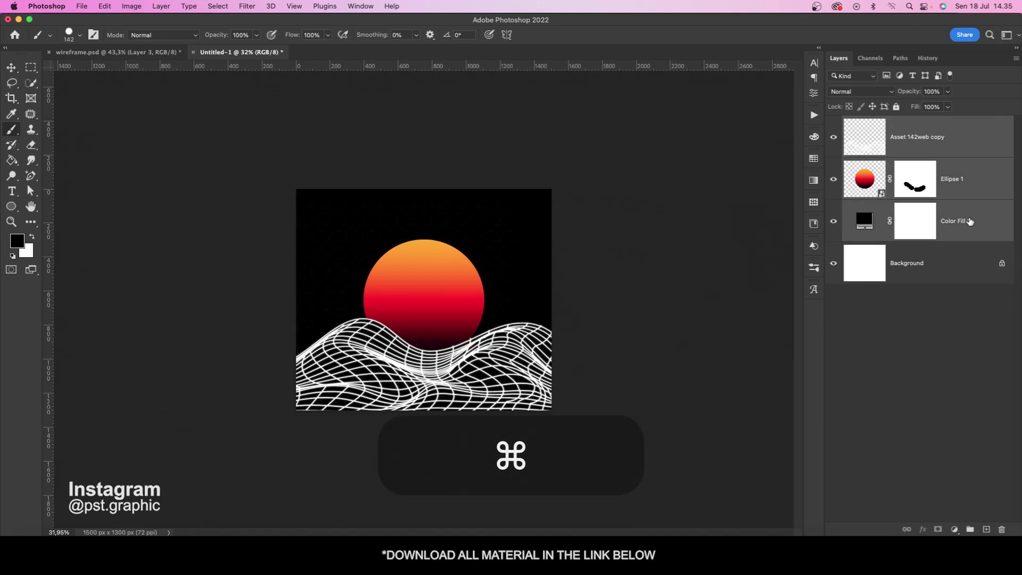
pyautogui.press('super+g')
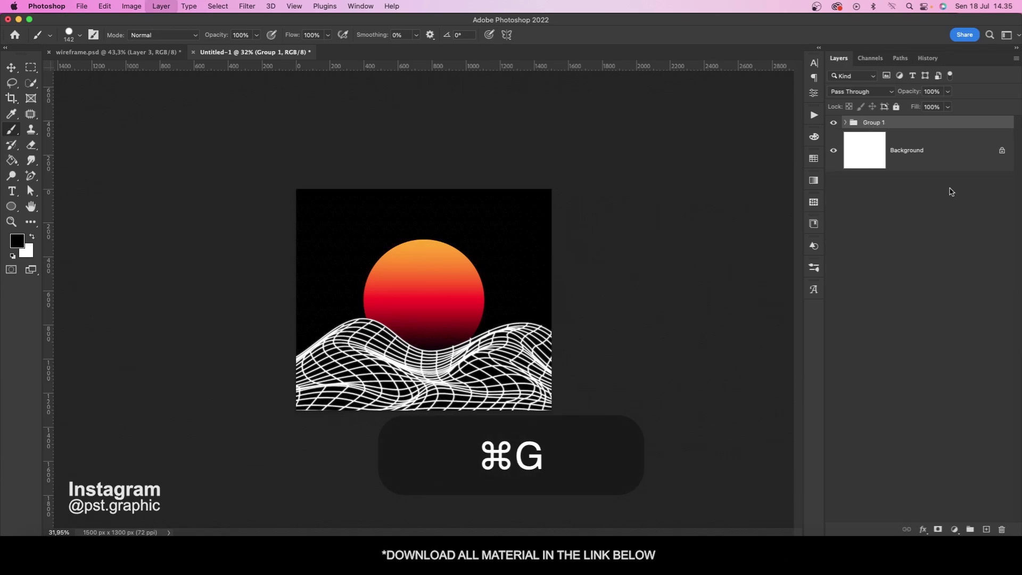
# - Duplicate the group and merge the copy into a single layer
pyautogui.press('super+j')
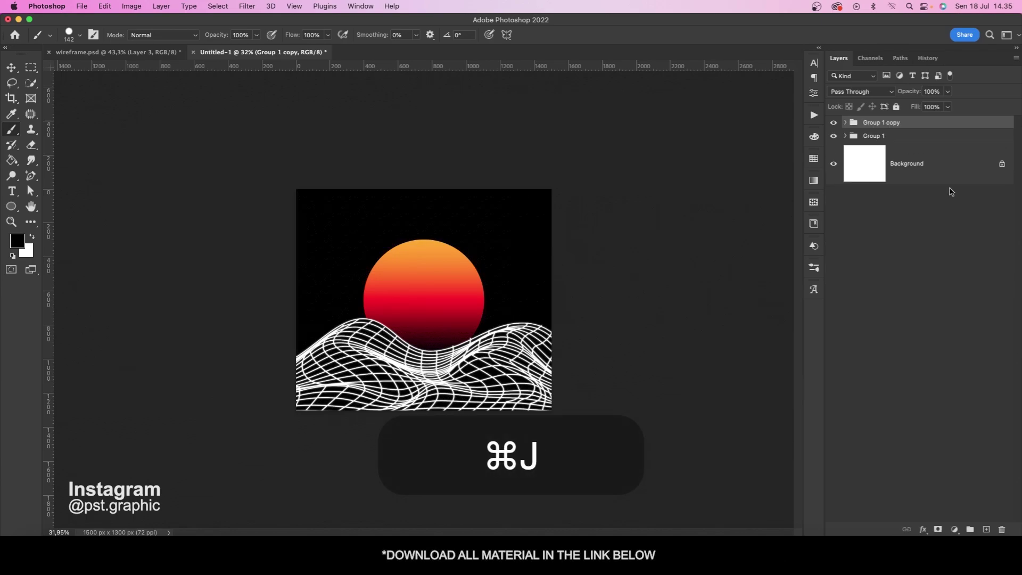
pyautogui.press('super+e')
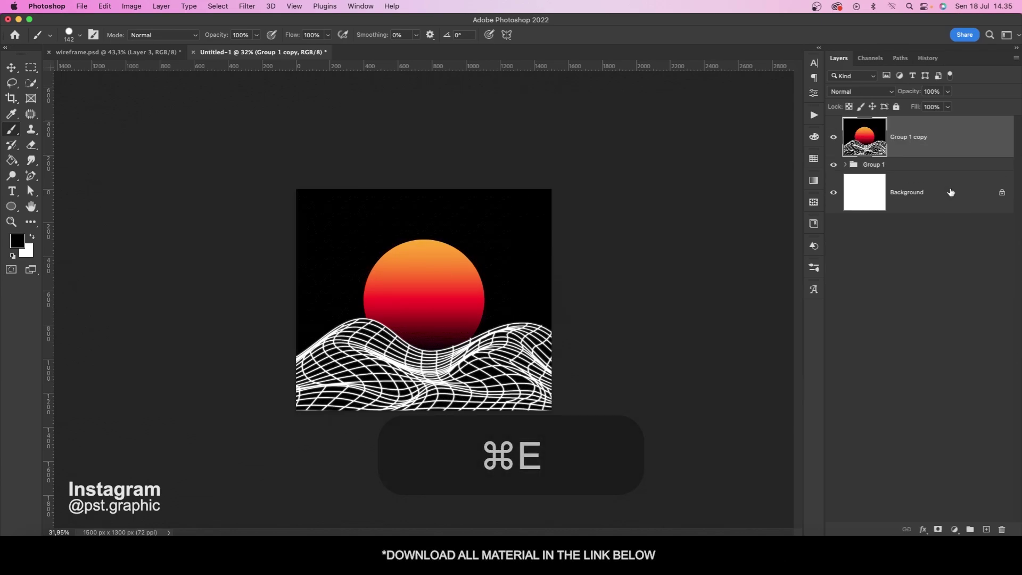
# - Apply a Gaussian Blur with a 30 px radius to the Group 1 copy layer
pyautogui.click(249, 6)
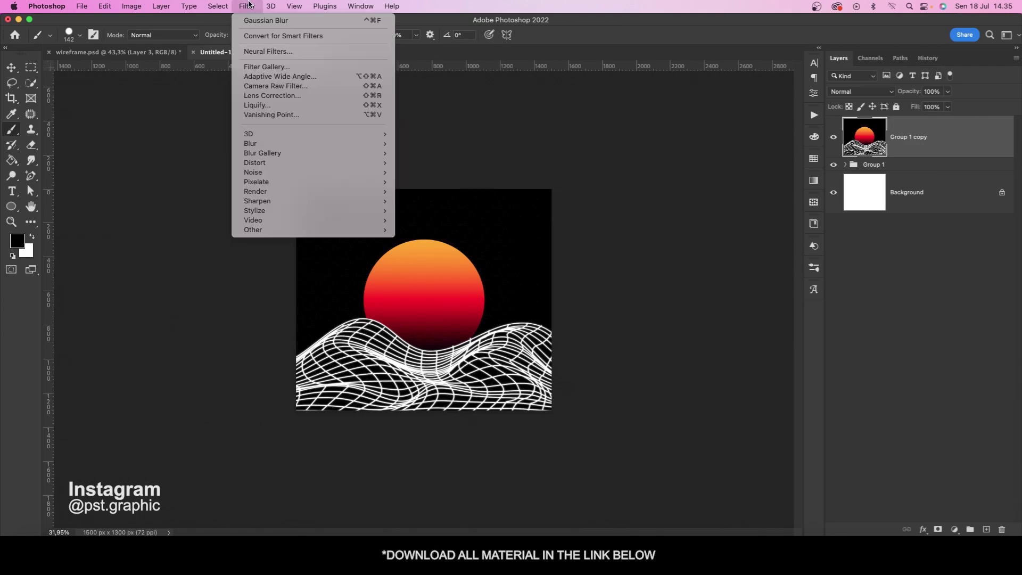
pyautogui.moveTo(343, 148)
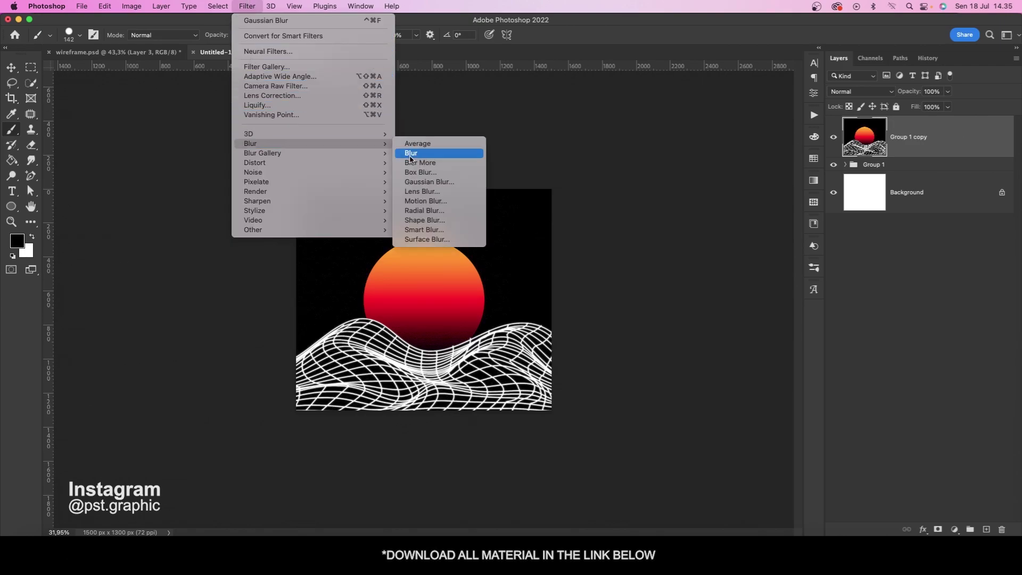
pyautogui.click(438, 184)
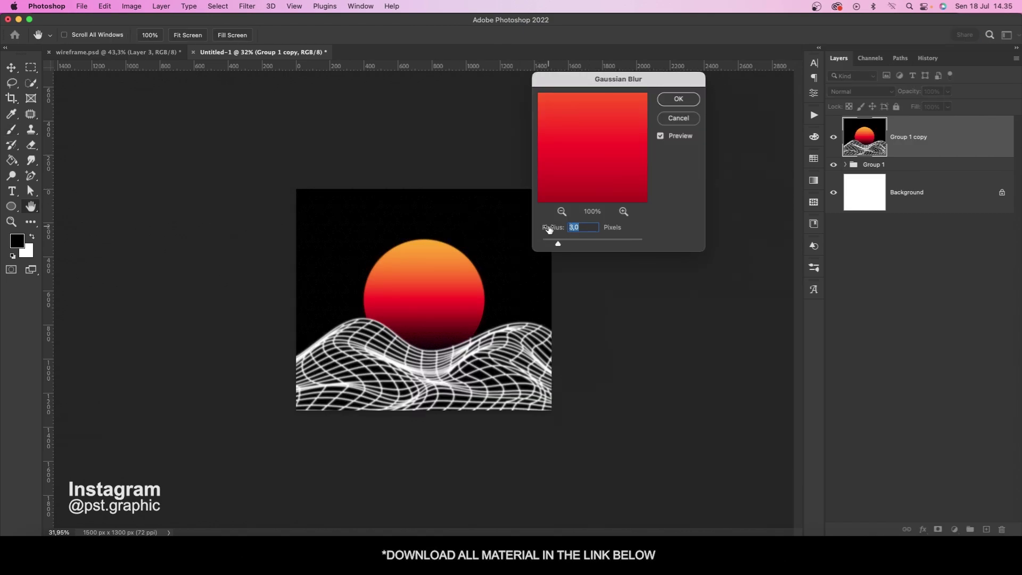
pyautogui.write('30')
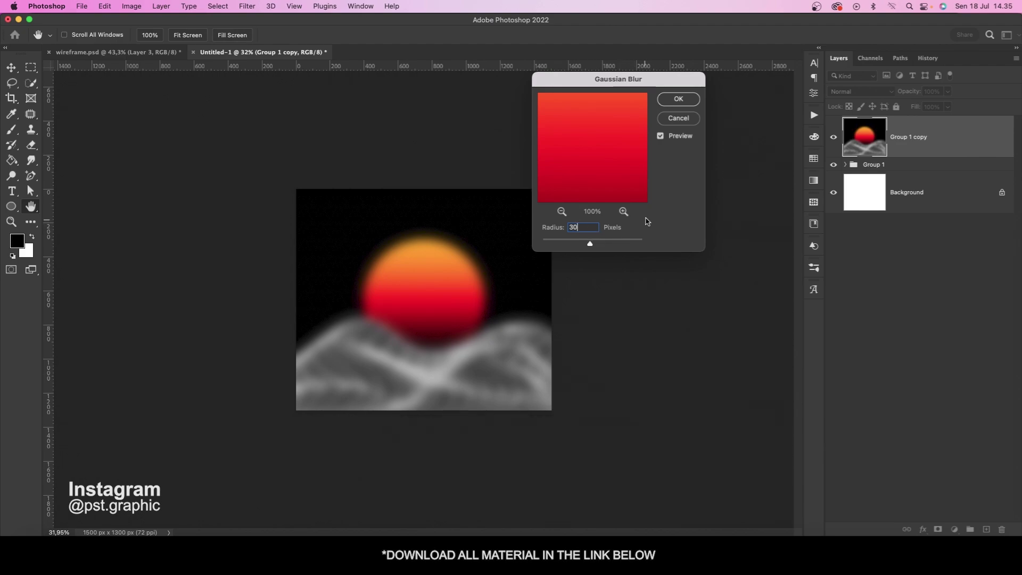
pyautogui.click(679, 100)
pyautogui.press('b')
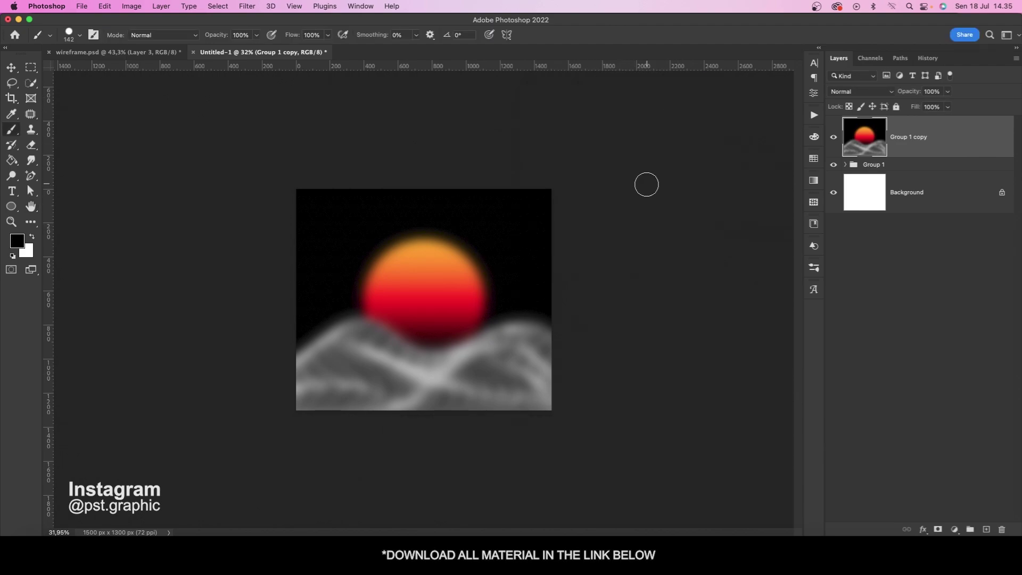
# - Draw a white, strokeless rectangle of about 619 x 280 px over the sun's upper right part and increase its corner rounding
pyautogui.click(11, 207)
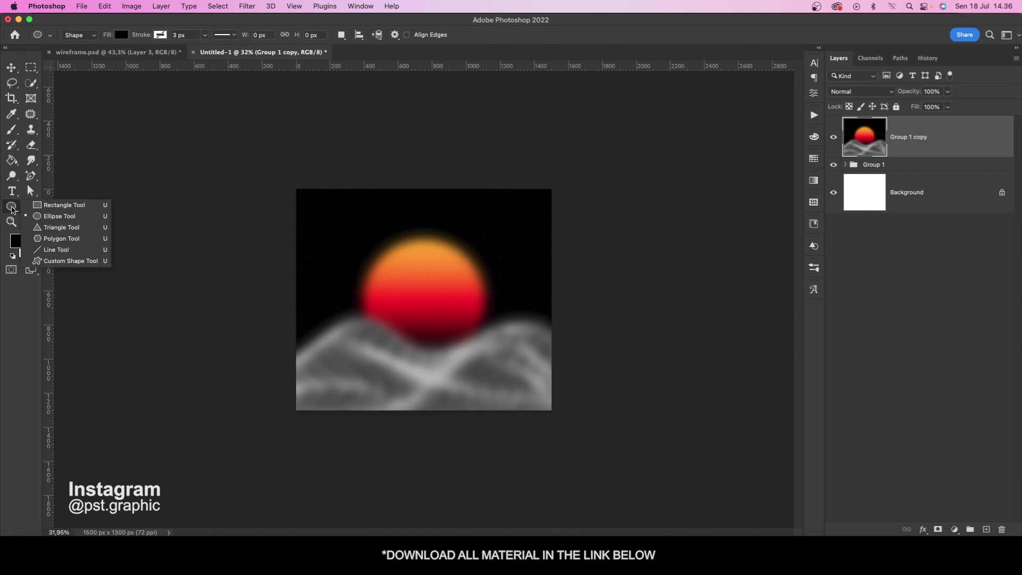
pyautogui.click(54, 208)
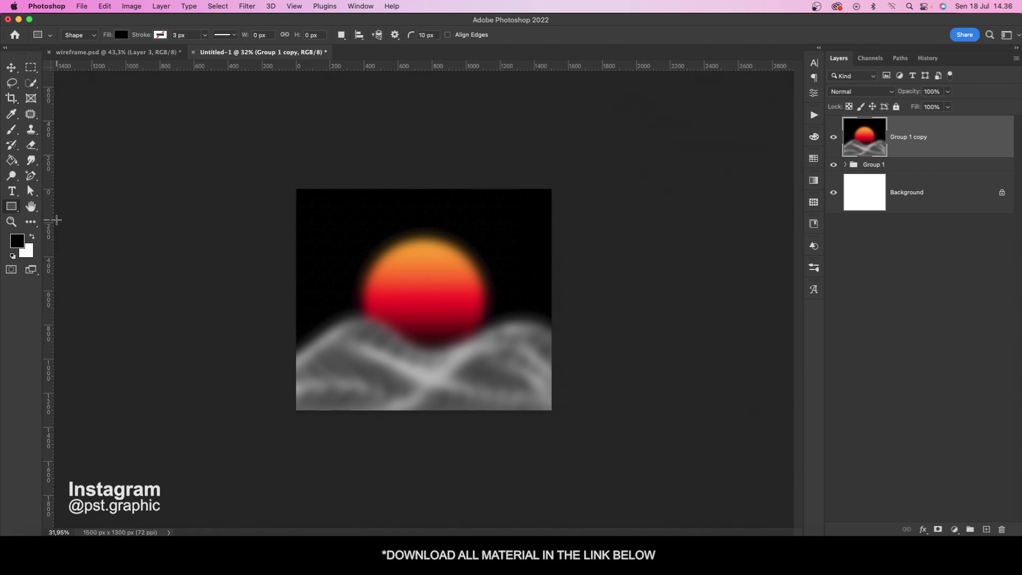
pyautogui.click(79, 38)
pyautogui.click(87, 36)
pyautogui.click(122, 35)
pyautogui.click(64, 94)
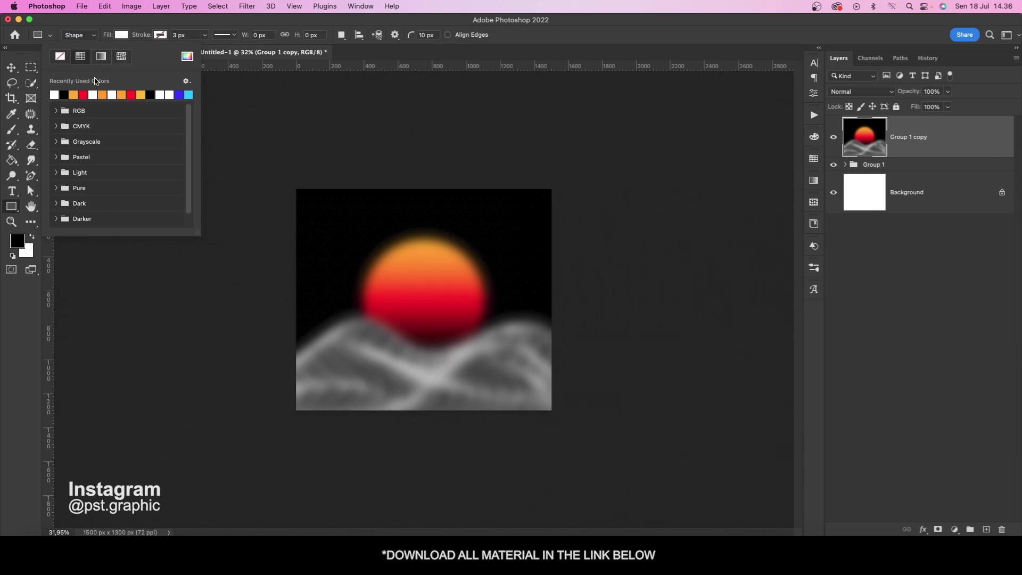
pyautogui.click(158, 36)
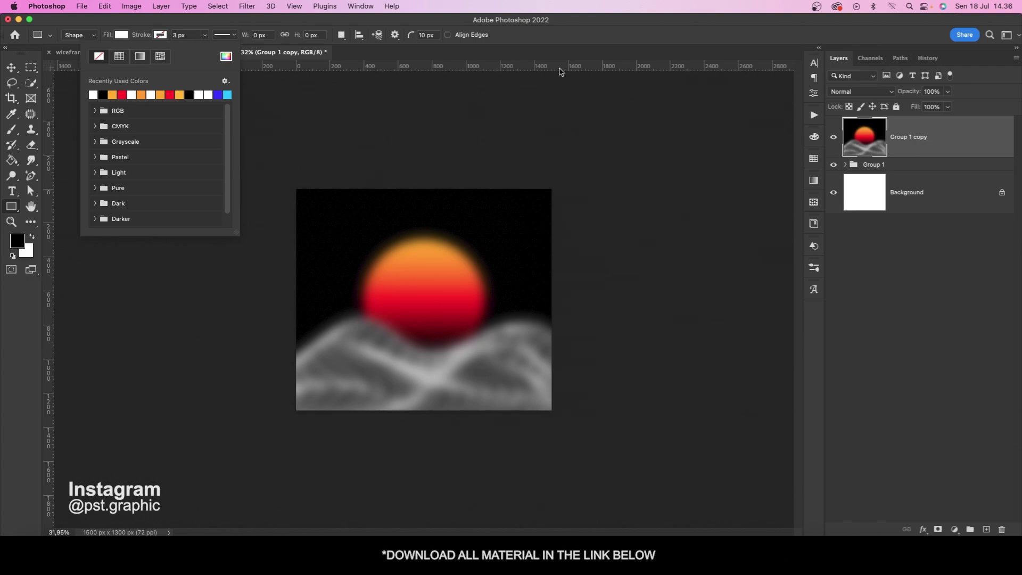
pyautogui.click(565, 33)
pyautogui.moveTo(509, 238); pyautogui.dragTo(405, 285)
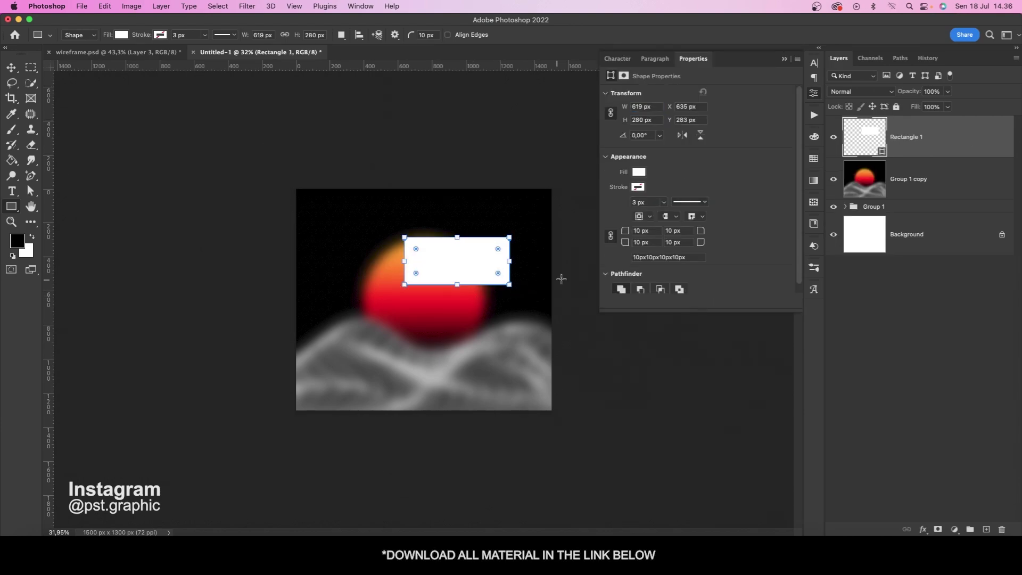
pyautogui.moveTo(625, 233); pyautogui.dragTo(627, 236)
pyautogui.click(783, 59)
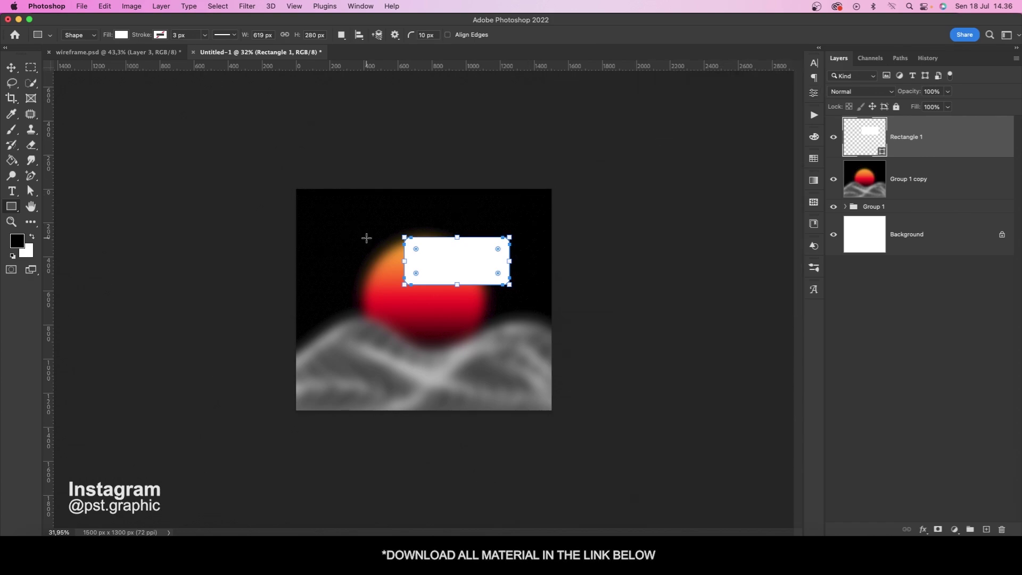
# - Add anchor points to Rectangle 1's bottom edge and shift that edge's left part down 30 px to form a slanted tab
pyautogui.click(31, 176)
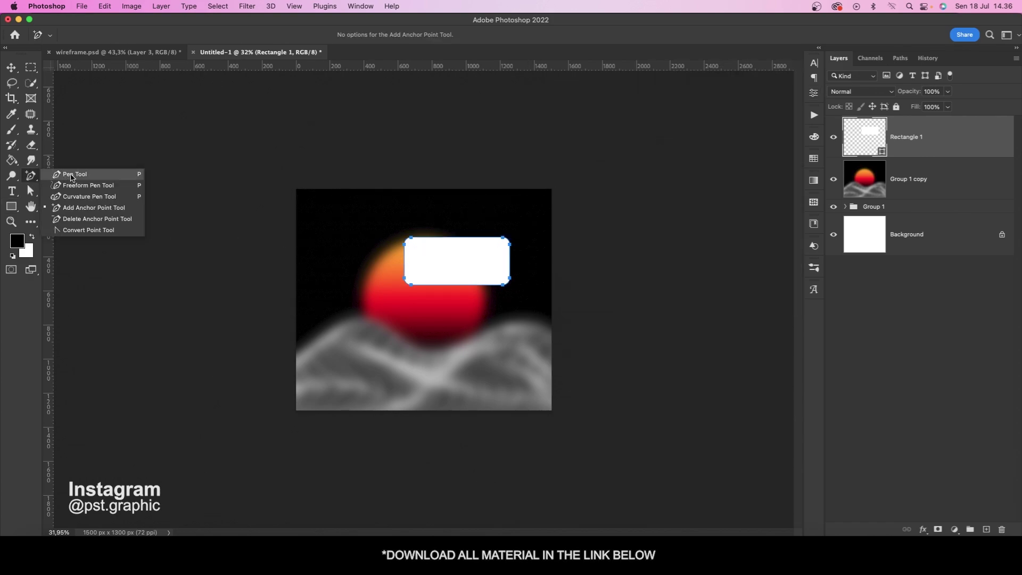
pyautogui.click(77, 208)
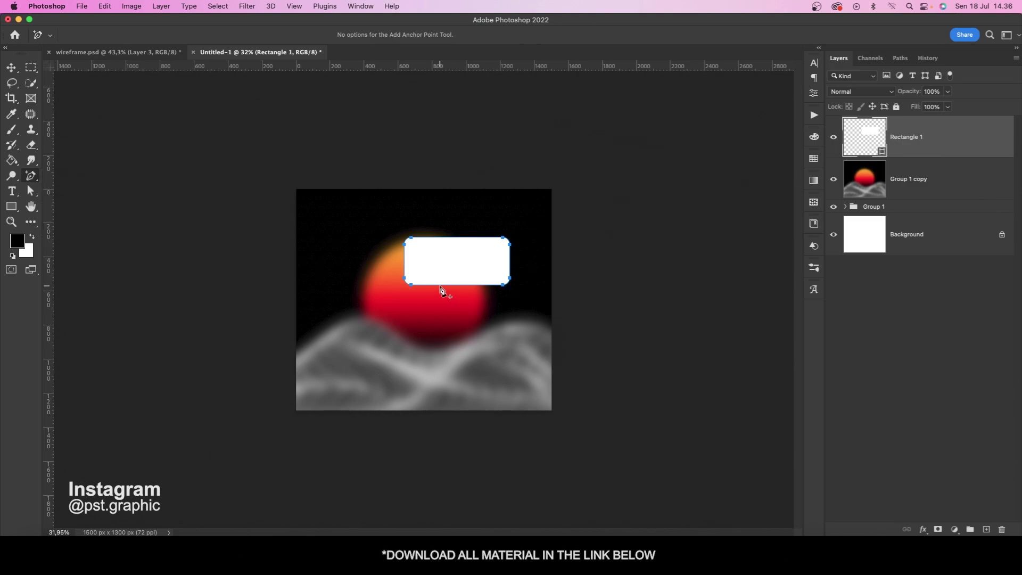
pyautogui.scroll(5, 442, 290)
pyautogui.click(443, 261)
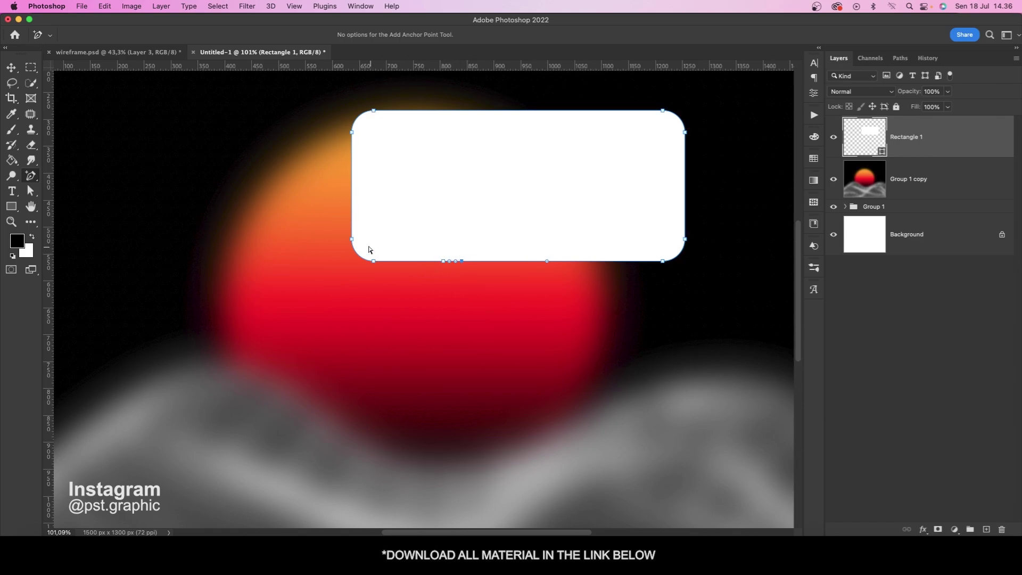
pyautogui.moveTo(343, 231); pyautogui.dragTo(445, 279)
pyautogui.hotkey('shift', 'Down')
pyautogui.hotkey('shift', 'Down')
pyautogui.hotkey('shift', 'Down')
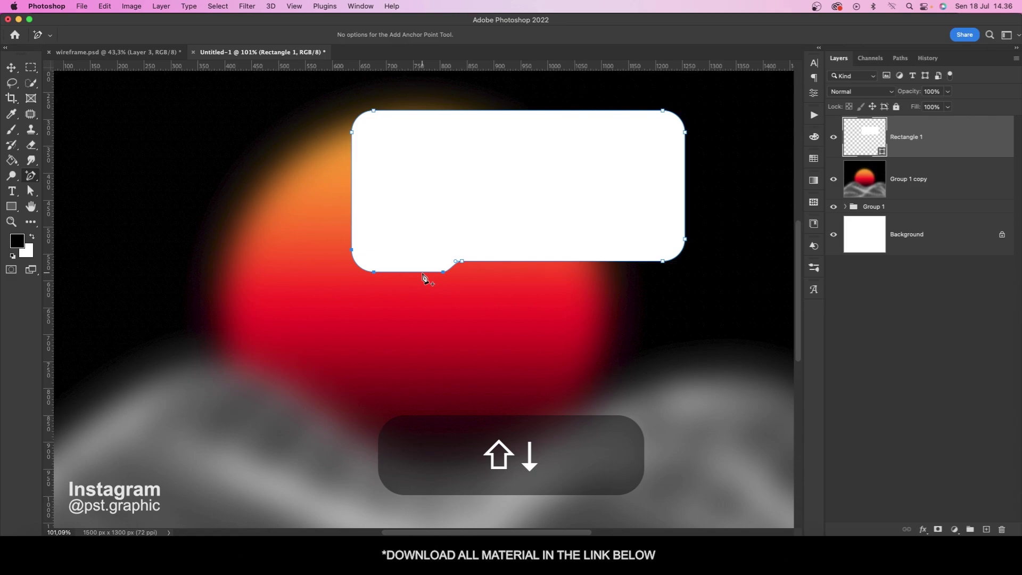
pyautogui.press('Return')
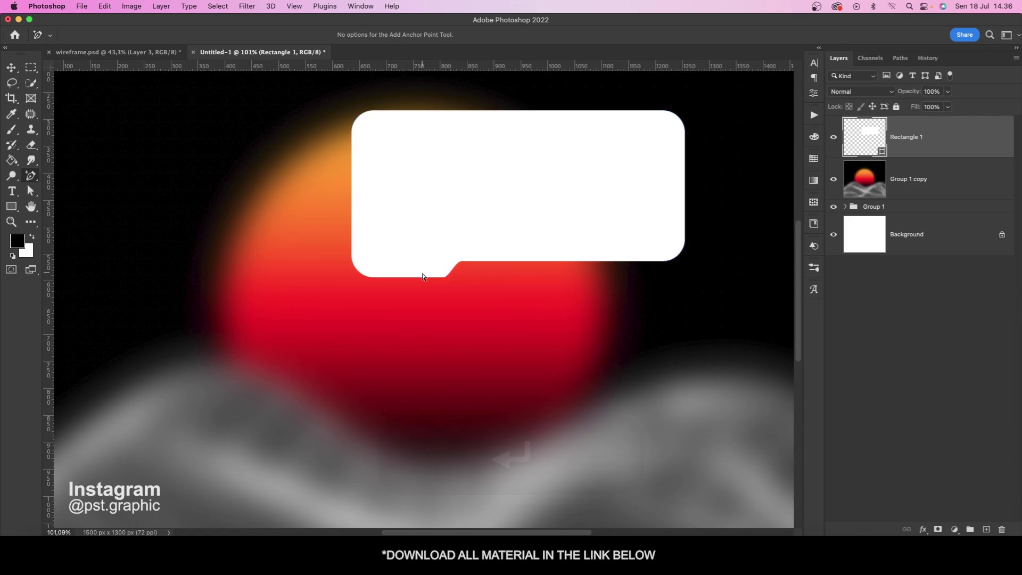
pyautogui.scroll(-5, 423, 276)
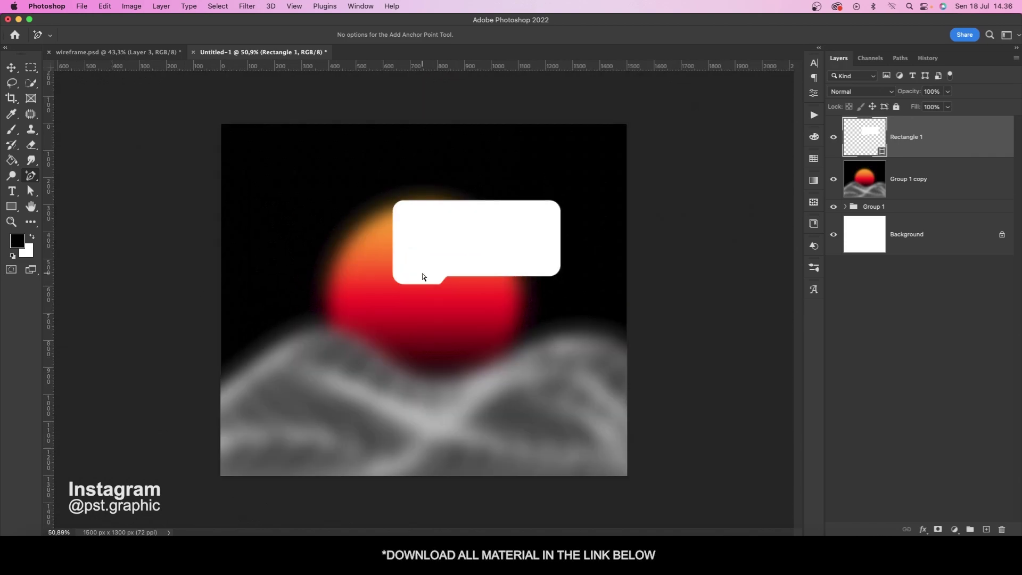
# - Place Rectangle 1 below Group 1 copy and clip Group 1 copy to it with a clipping mask
pyautogui.click(12, 68)
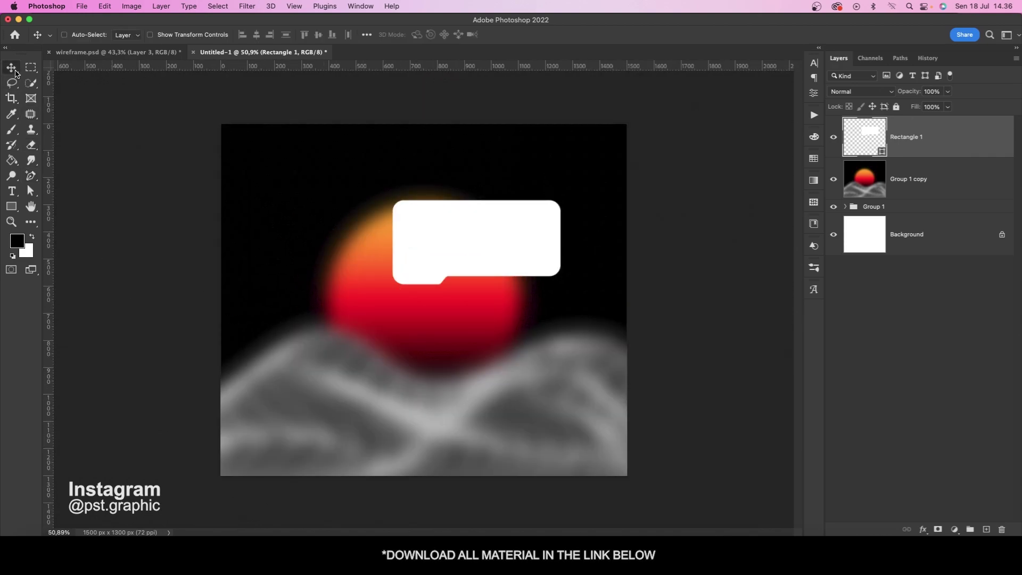
pyautogui.moveTo(934, 137); pyautogui.dragTo(933, 191)
pyautogui.click(912, 139)
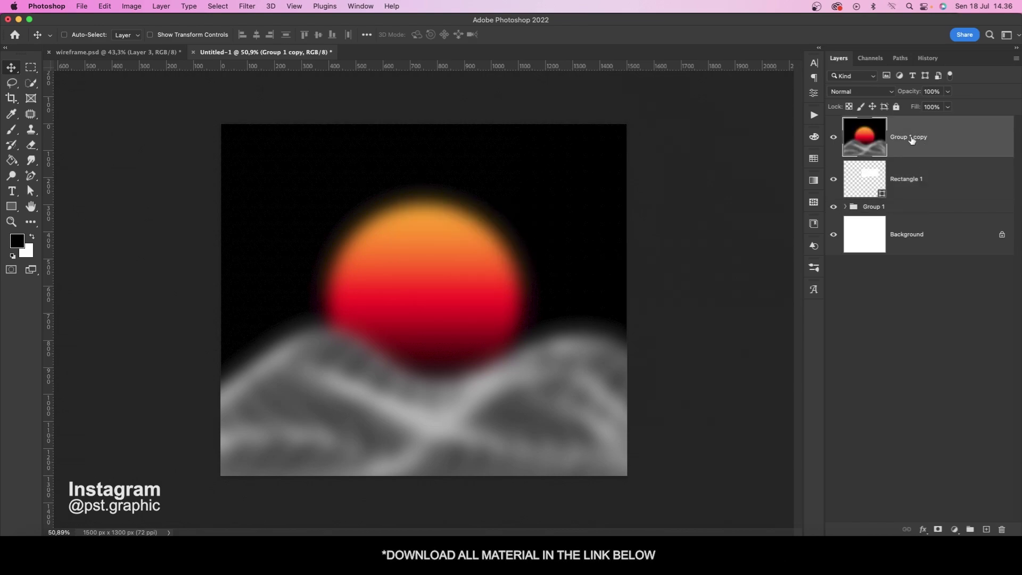
pyautogui.rightClick(910, 139)
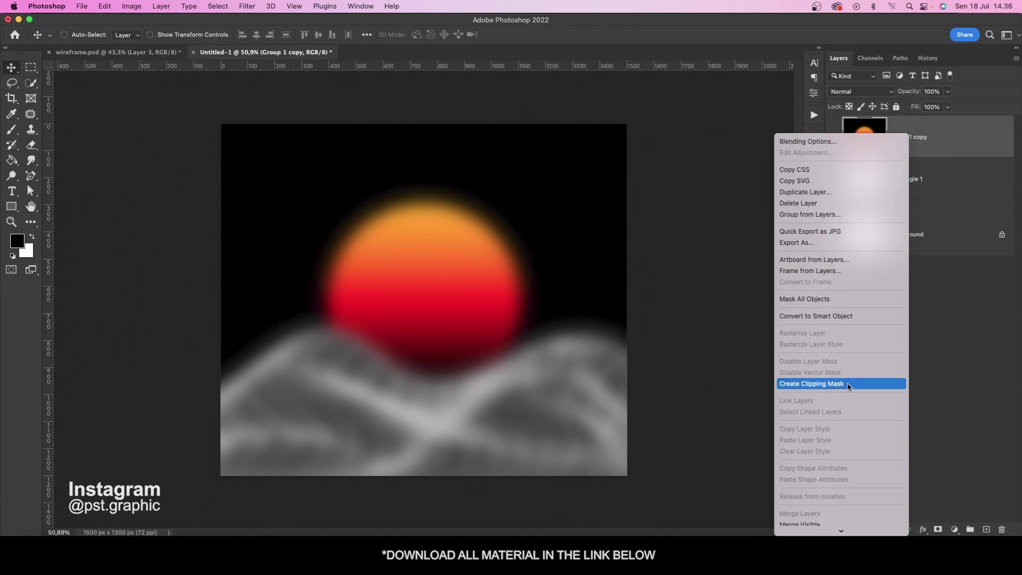
pyautogui.click(812, 384)
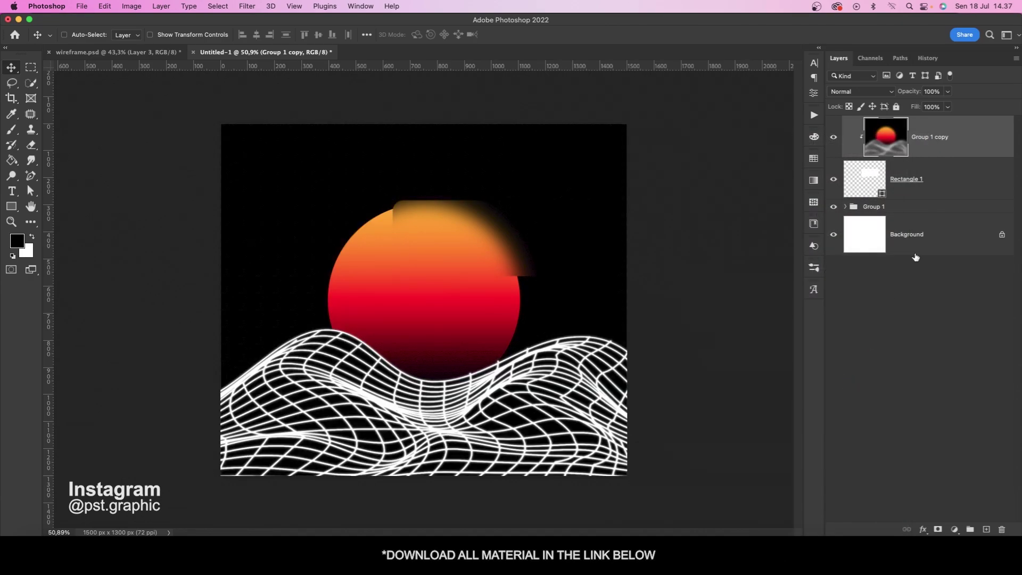
# - Set the clipped Group 1 copy layer's opacity to 75%
pyautogui.click(935, 92)
pyautogui.write('75')
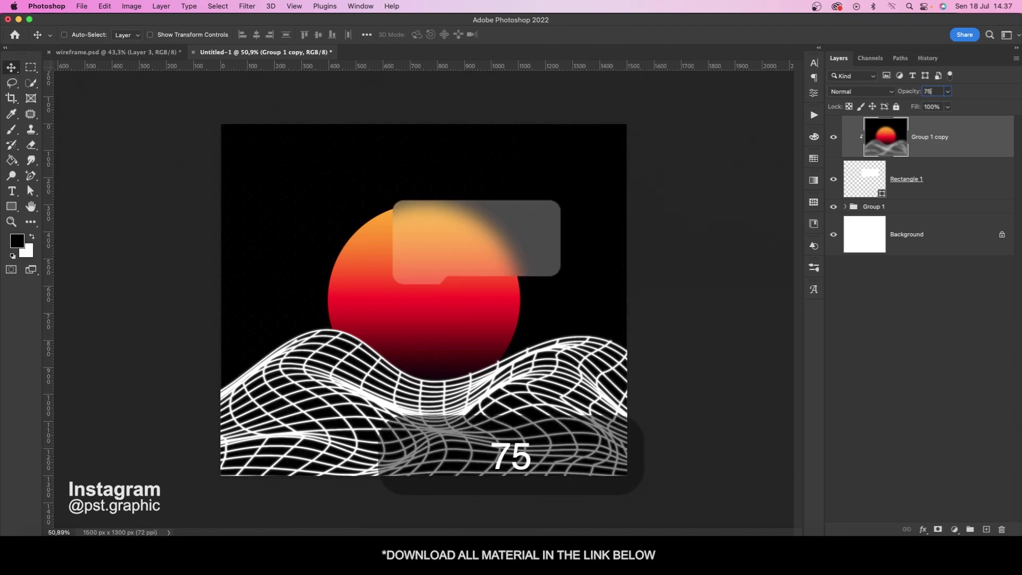
pyautogui.press('Return')
# - Add a drop shadow to Rectangle 1 with an angle of 145° and a size of 15 px
pyautogui.click(932, 179)
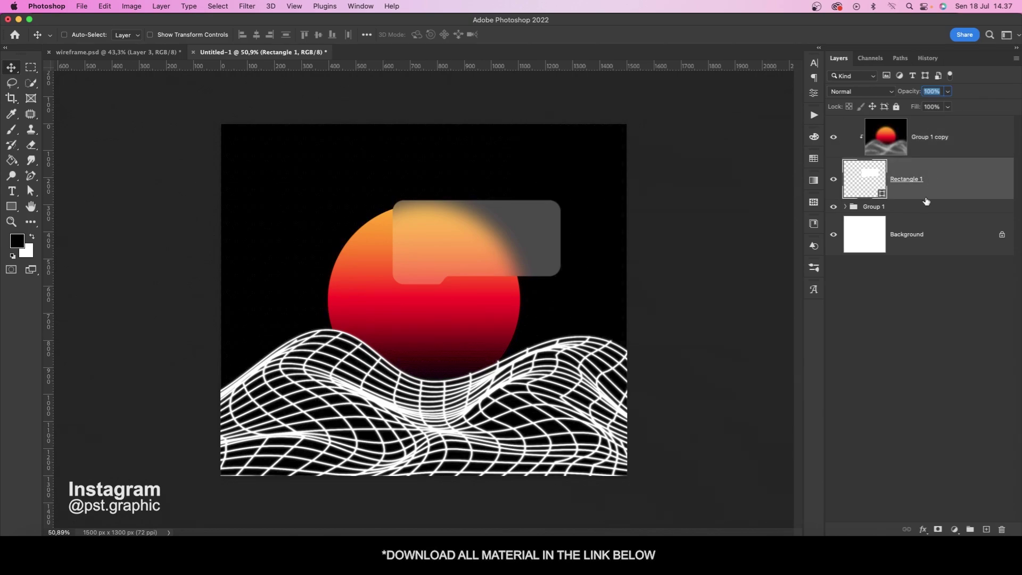
pyautogui.click(924, 530)
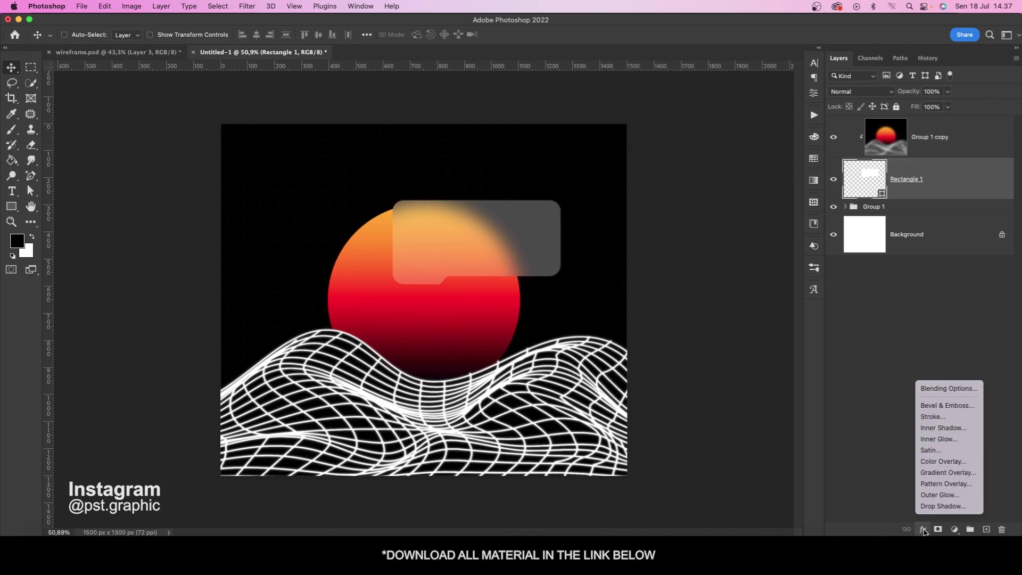
pyautogui.click(941, 507)
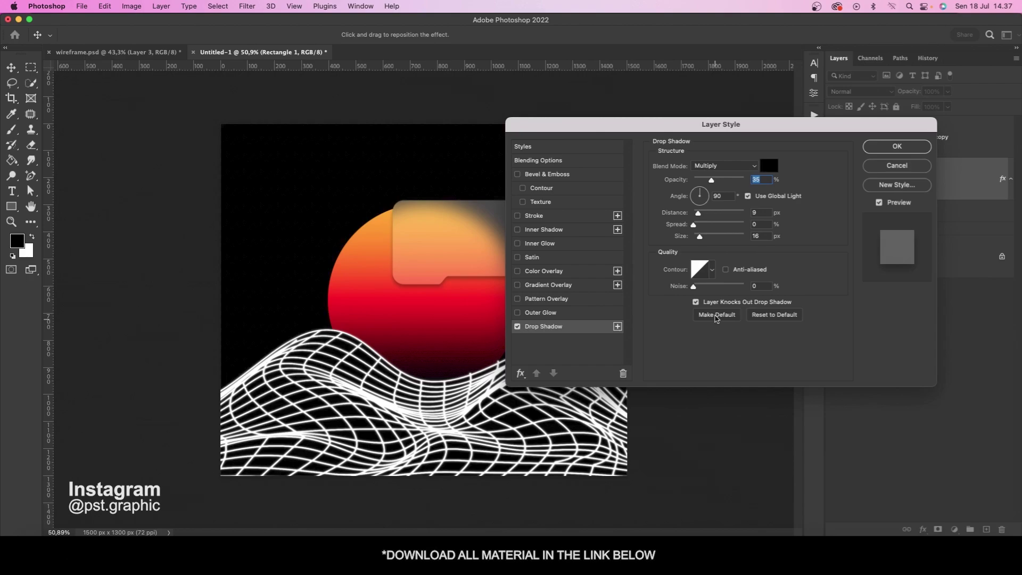
pyautogui.click(725, 195)
pyautogui.write('145')
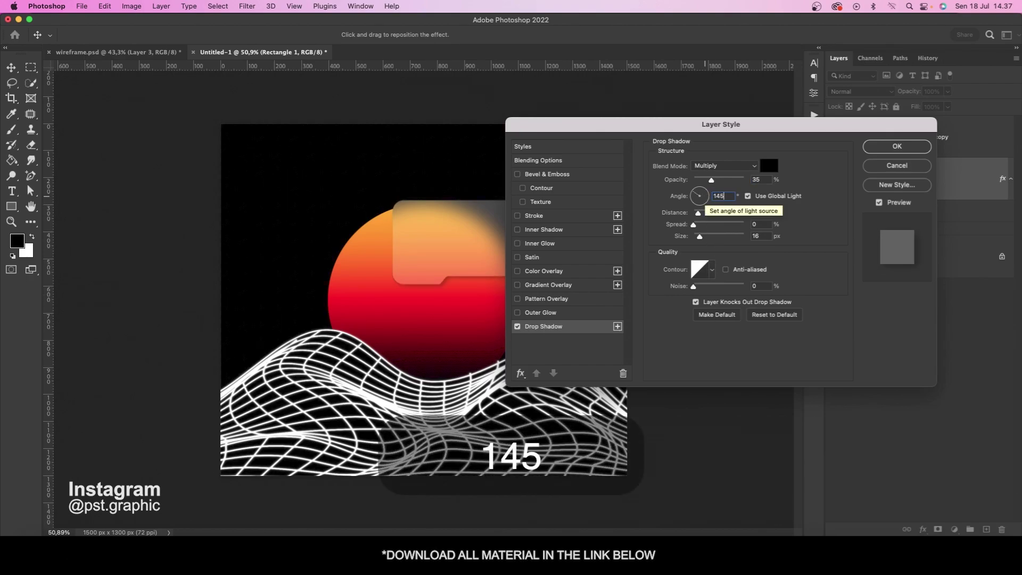
pyautogui.press('Tab')
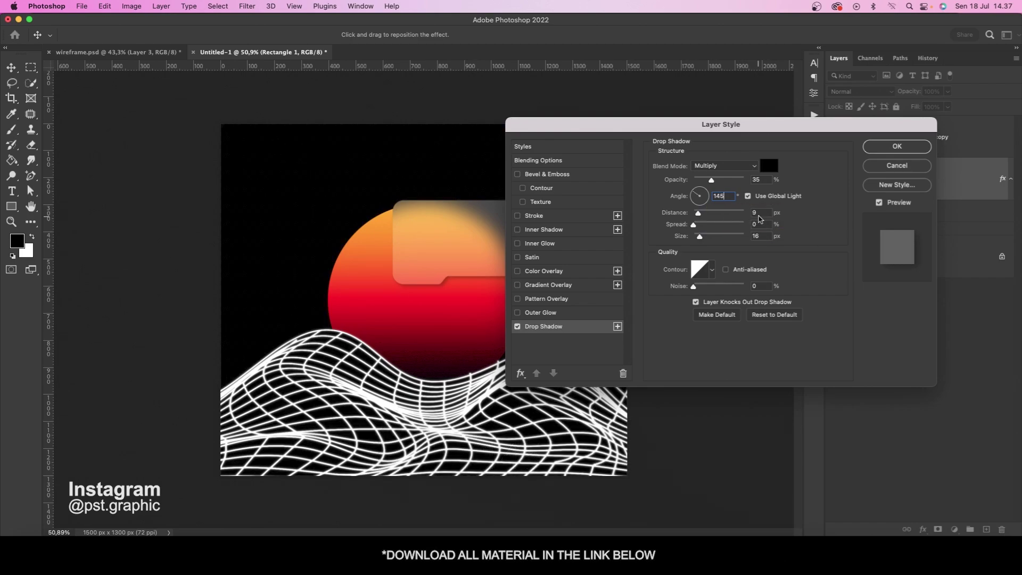
pyautogui.press('Tab')
pyautogui.press('Tab')
pyautogui.write('15')
# - Add a white Soft Light inner shadow at 50% opacity and 2 px distance to Rectangle 1 and apply the layer style
pyautogui.click(567, 230)
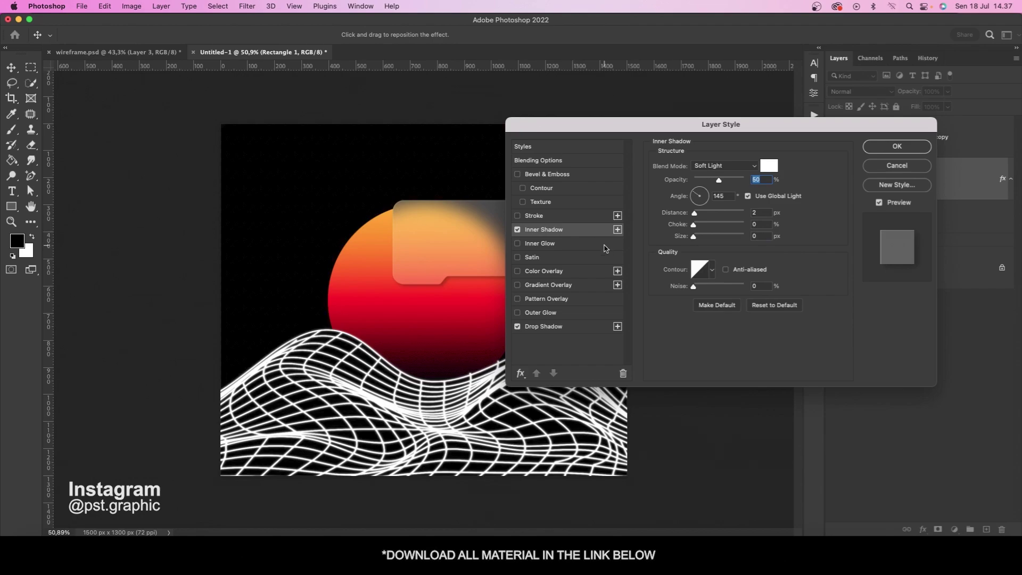
pyautogui.click(711, 170)
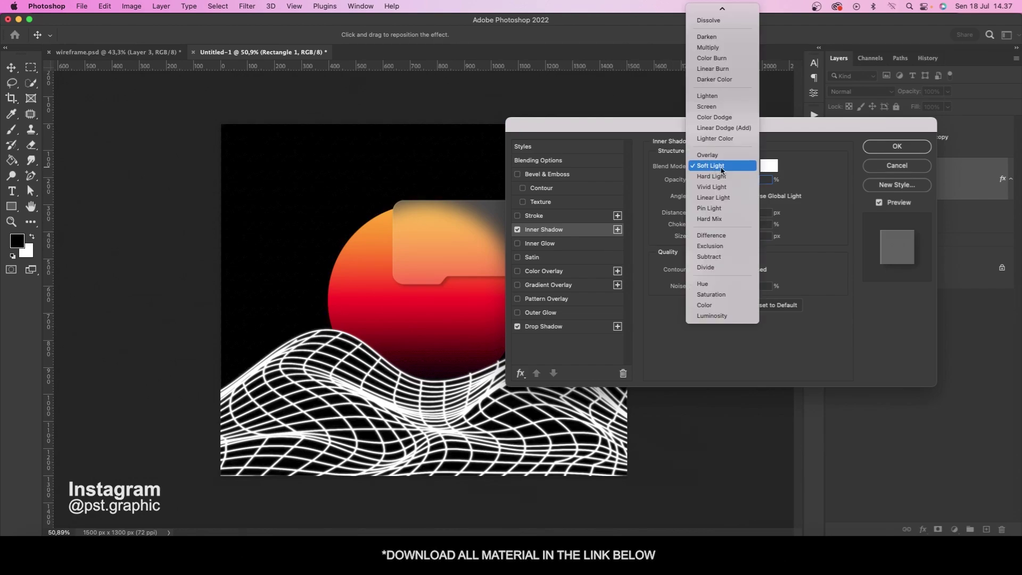
pyautogui.click(724, 170)
pyautogui.click(769, 166)
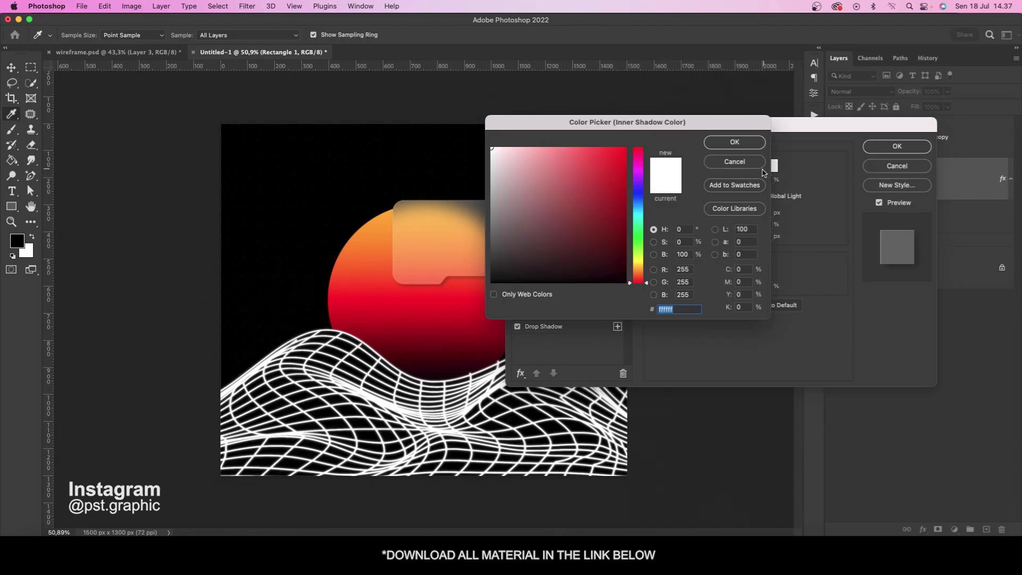
pyautogui.click(737, 146)
pyautogui.click(756, 212)
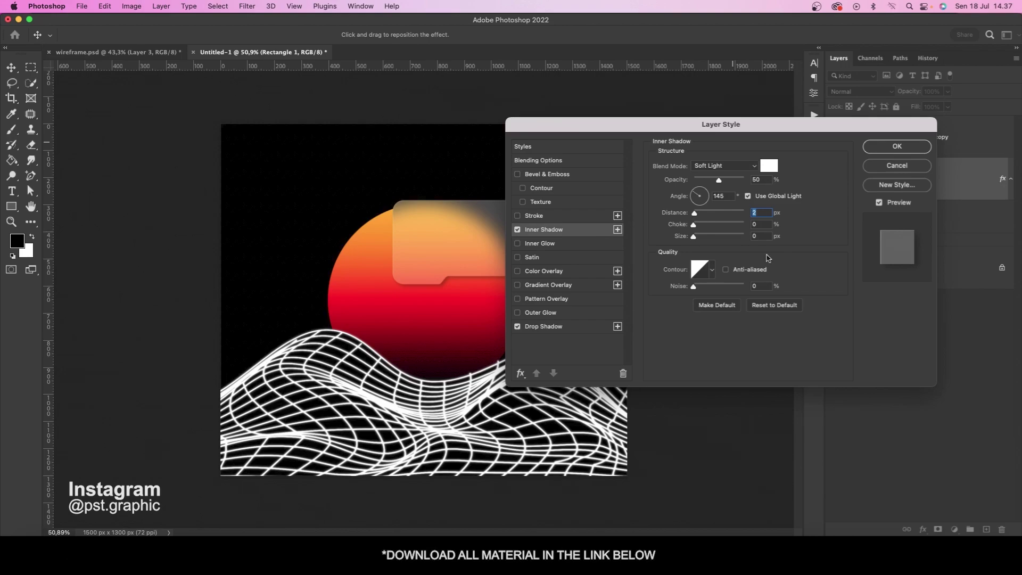
pyautogui.click(897, 146)
# - Move Rectangle 1 down and to the right so that it overlaps the sun's right edge
pyautogui.scroll(4, 404, 204)
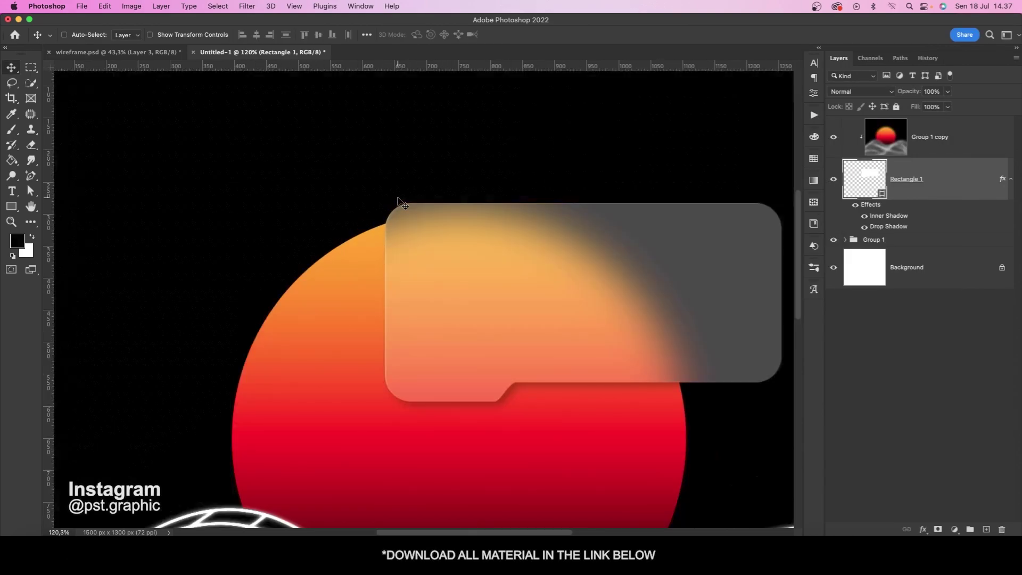
pyautogui.scroll(3, 403, 204)
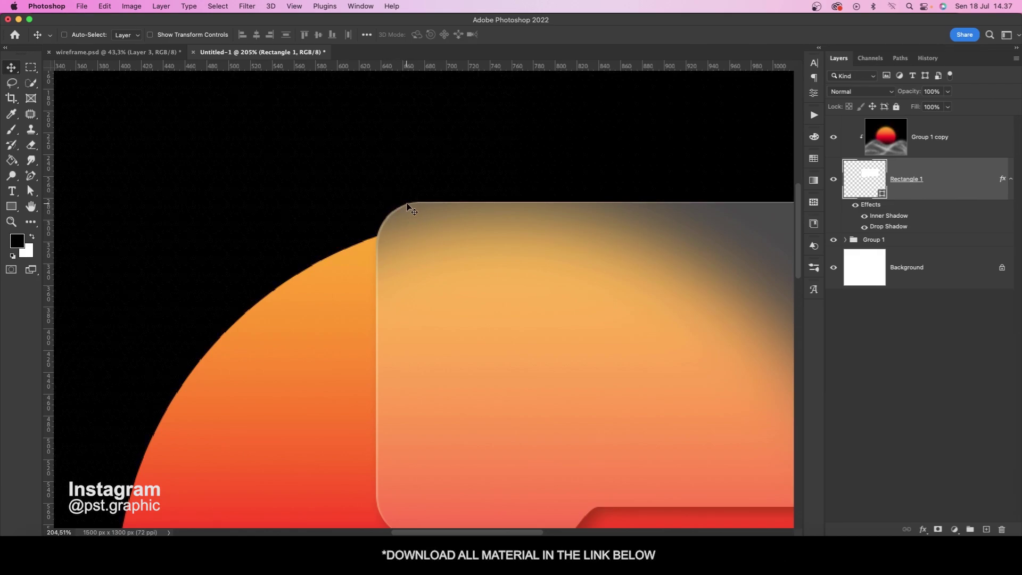
pyautogui.scroll(-10, 409, 206)
pyautogui.scroll(5, 430, 219)
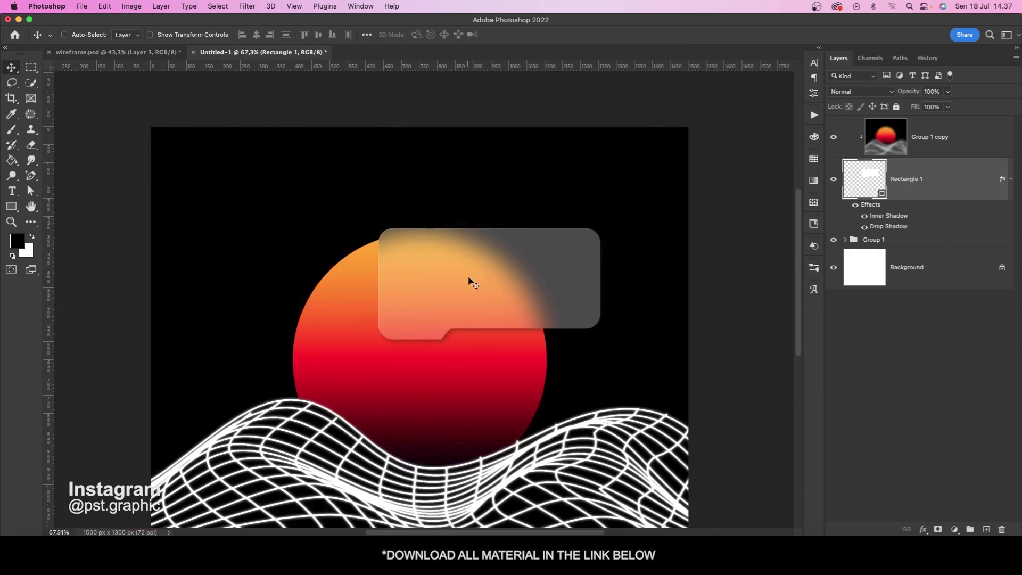
pyautogui.moveTo(475, 286); pyautogui.dragTo(509, 336)
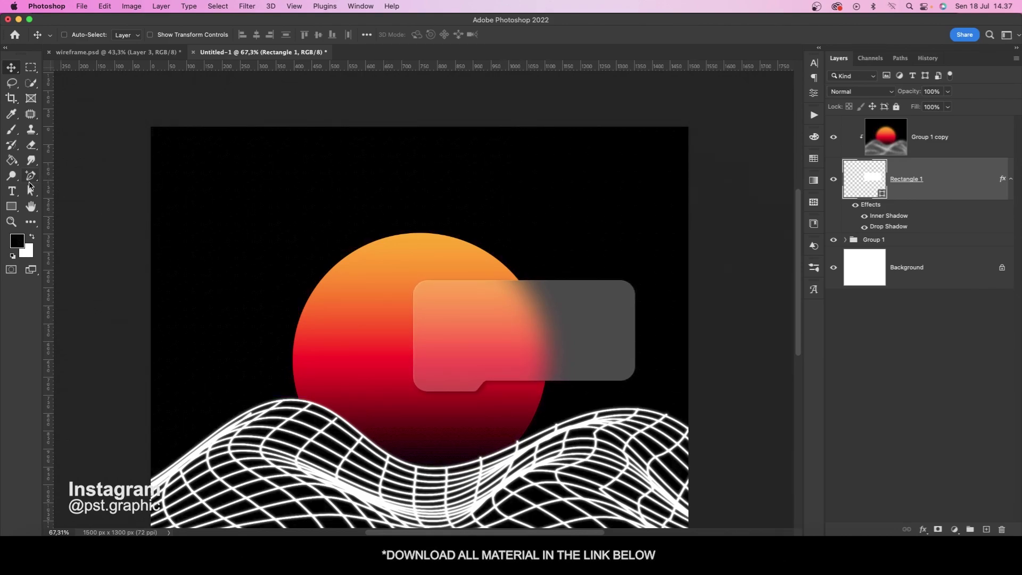
# - Set the text colour to white and add the text RETRO on a new layer above Group 1 copy
pyautogui.click(15, 192)
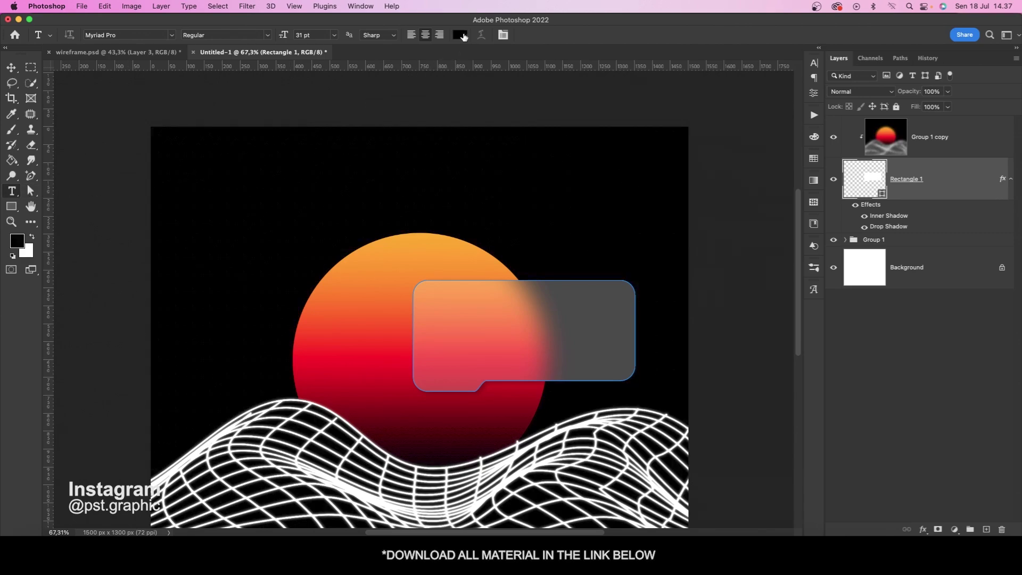
pyautogui.click(460, 34)
pyautogui.moveTo(510, 175); pyautogui.dragTo(454, 113)
pyautogui.click(725, 141)
pyautogui.click(943, 148)
pyautogui.click(331, 193)
pyautogui.write('RETRO')
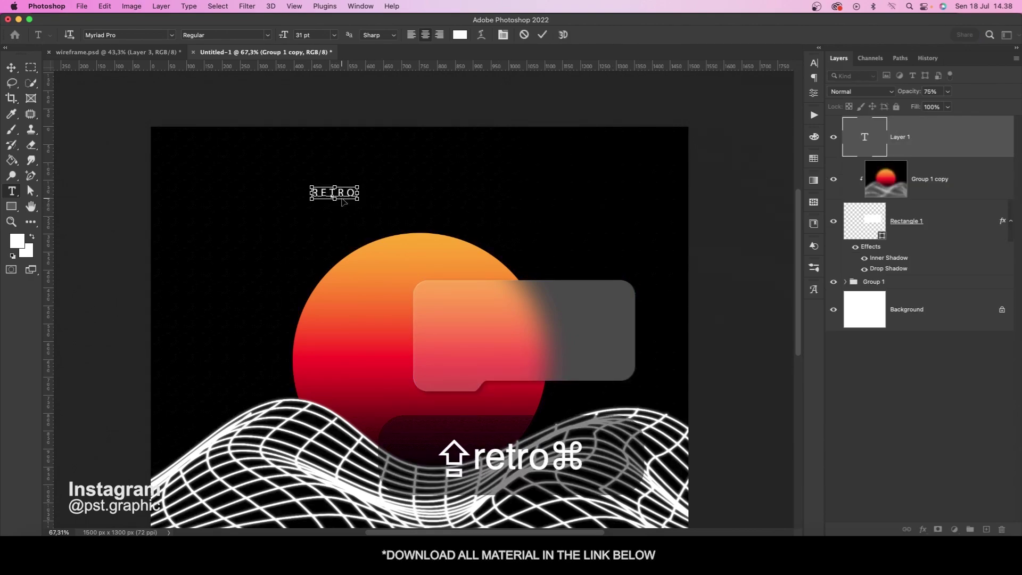
pyautogui.press('super+a')
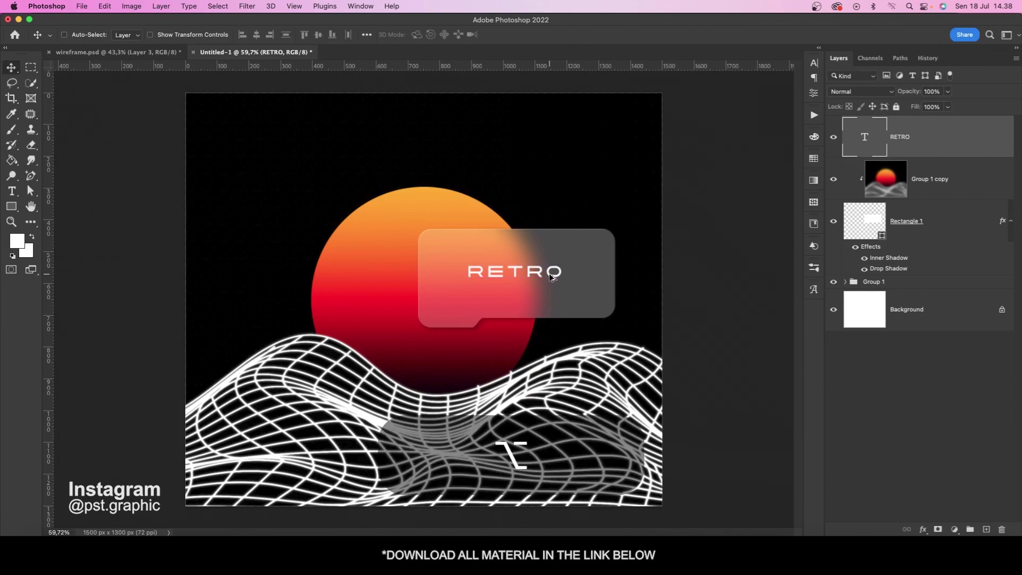
# - Add the text LANDSCAPE below RETRO on the glass panel and scale it to fit under the title
pyautogui.write('LANDSCAPE')
pyautogui.click(11, 68)
pyautogui.press('super+t')
pyautogui.moveTo(604, 293); pyautogui.dragTo(569, 291)
pyautogui.press('Return')
# - Add the small text PST in the lower-left corner of the glass panel
pyautogui.moveTo(567, 288); pyautogui.dragTo(564, 254)
pyautogui.write('pst')
pyautogui.press('super+t')
pyautogui.press('Return')
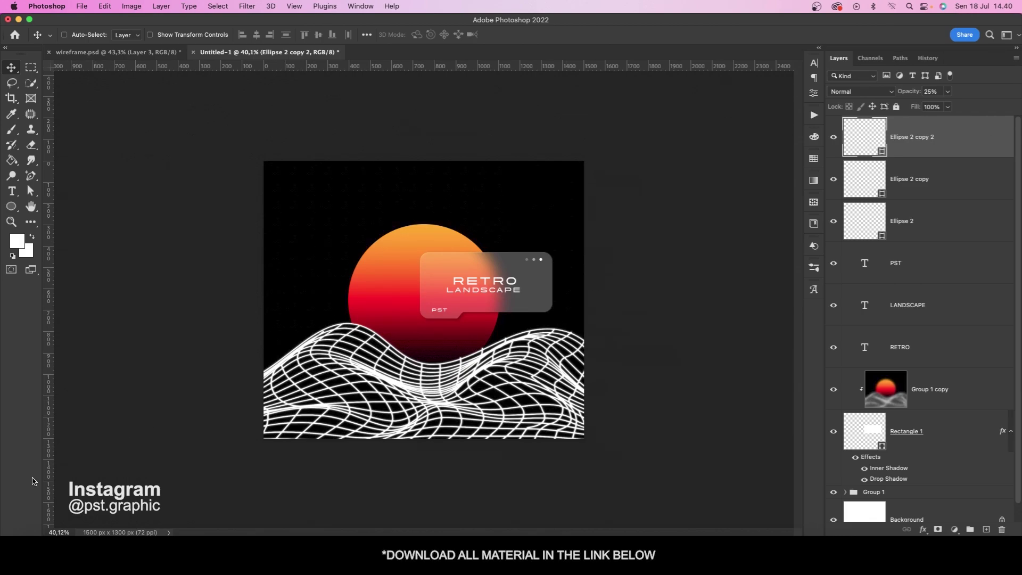
# - Switch to Finder and open the JPG folder of the realistic paper textures inside 17 wireframe design
pyautogui.click(36, 535)
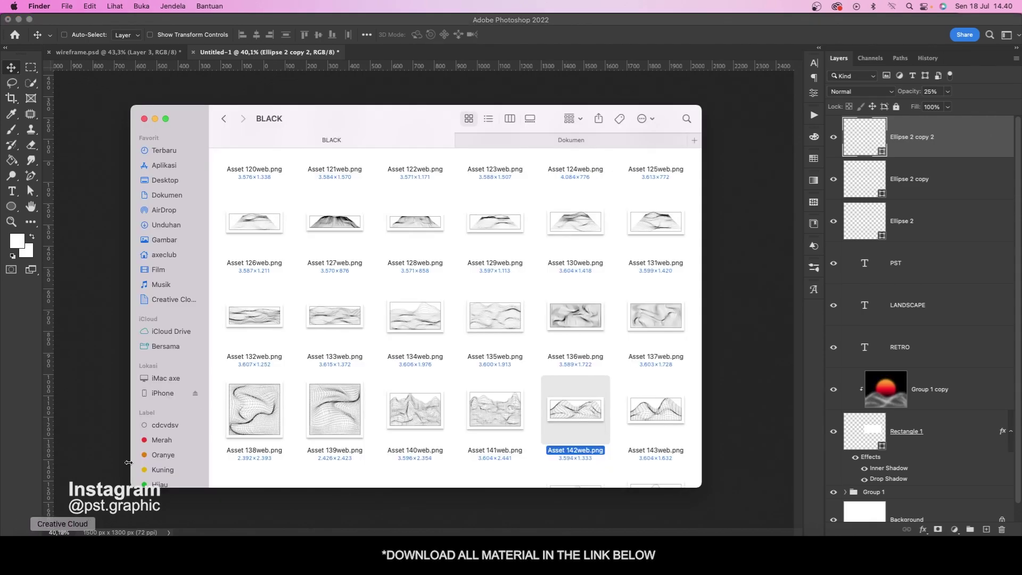
pyautogui.click(222, 119)
pyautogui.click(222, 119)
pyautogui.click(222, 120)
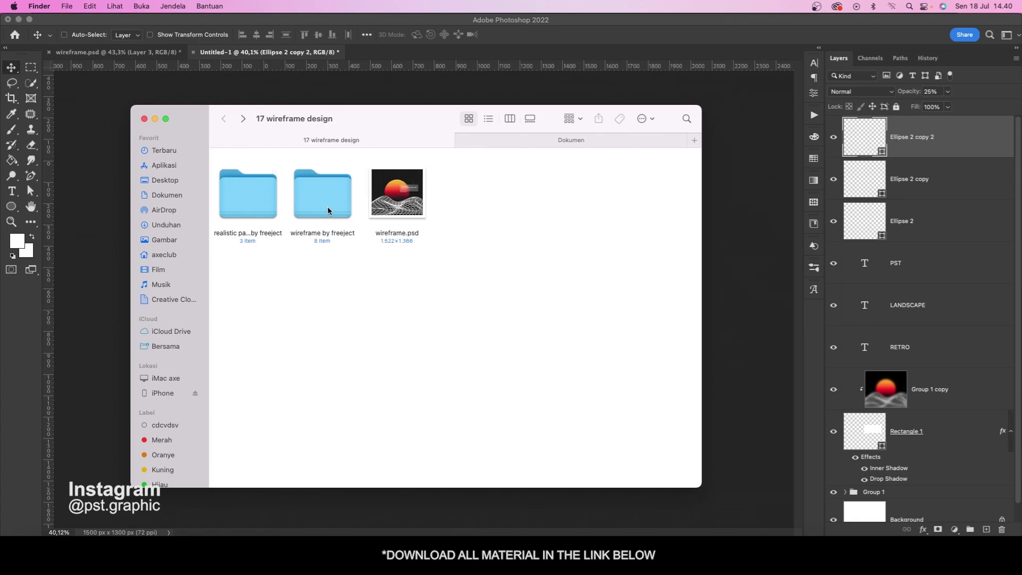
pyautogui.doubleClick(260, 202)
pyautogui.doubleClick(261, 201)
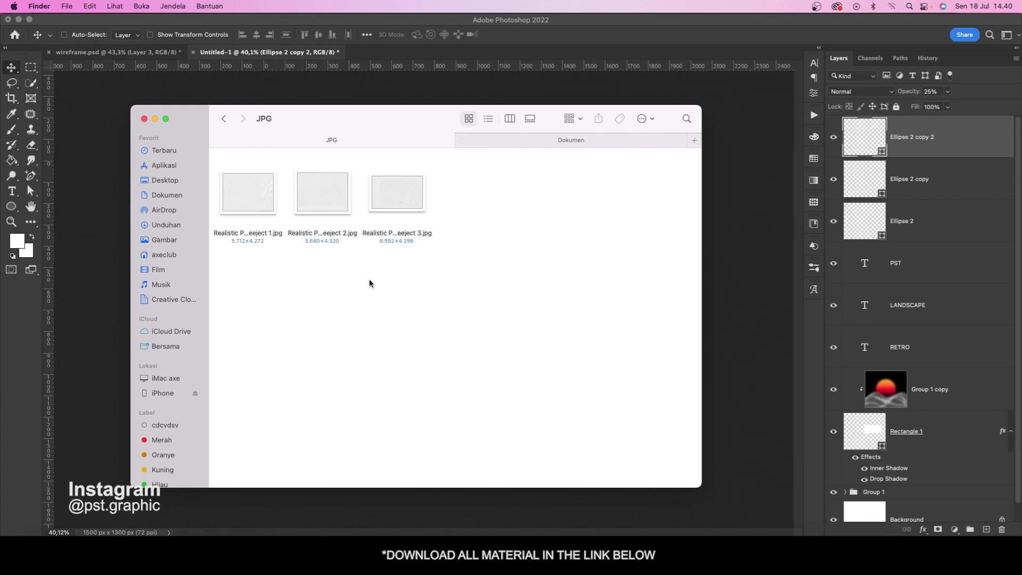
# - Place Realistic Paper Texture by freeject 3 in the poster and scale it to cover the whole canvas
pyautogui.moveTo(391, 199); pyautogui.dragTo(472, 321)
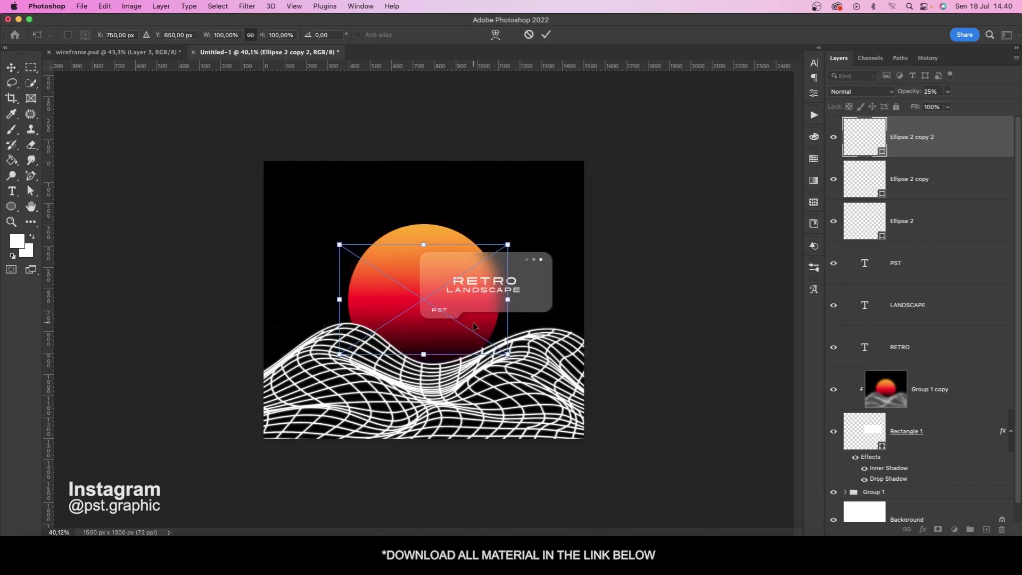
pyautogui.moveTo(509, 356); pyautogui.dragTo(628, 473)
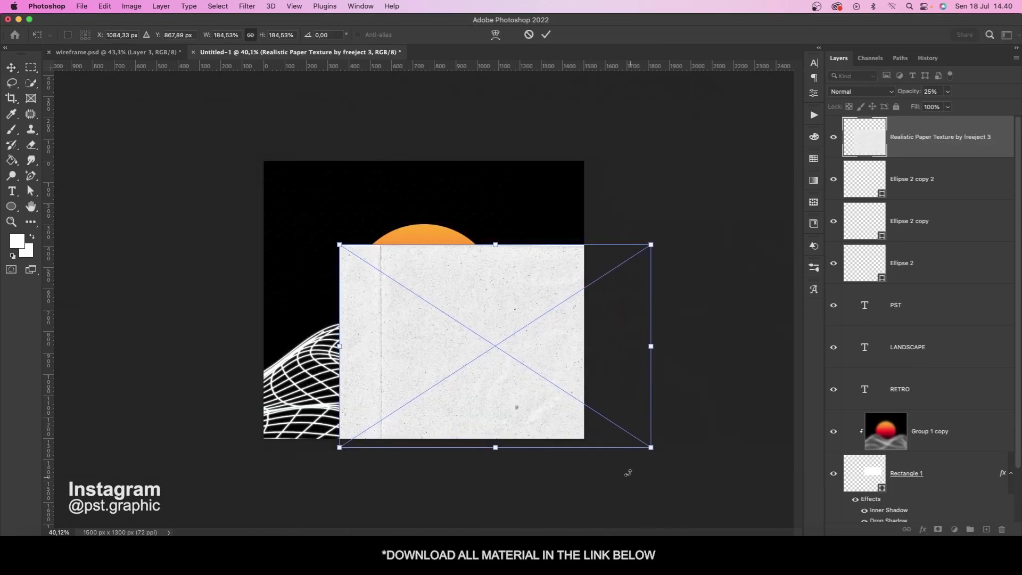
pyautogui.moveTo(339, 245); pyautogui.dragTo(188, 146)
pyautogui.moveTo(304, 205); pyautogui.dragTo(374, 208)
pyautogui.press('Return')
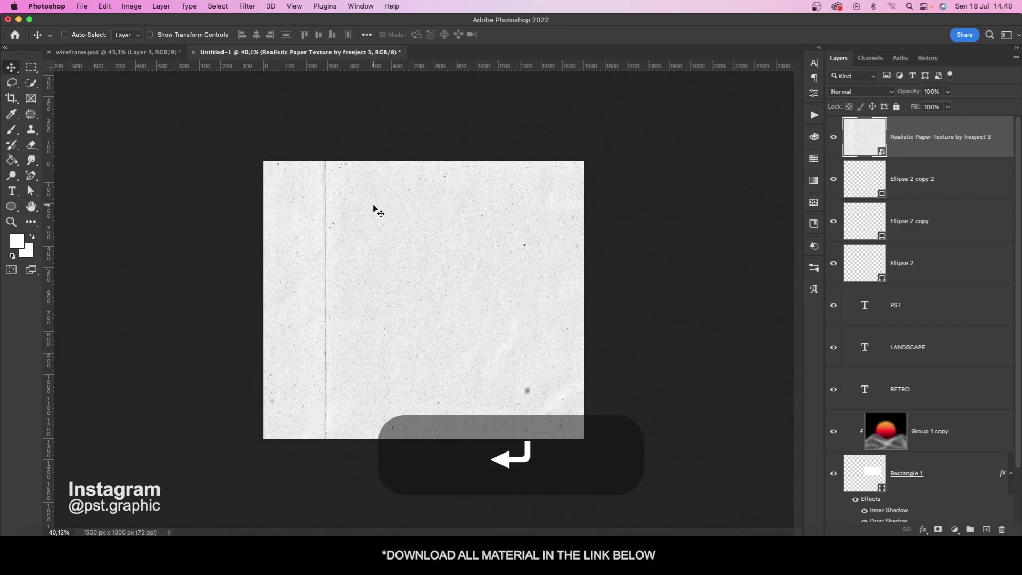
# - Invert the paper texture and apply an S-shaped Curves adjustment with its upper point at input 191, output 197
pyautogui.press('super+i')
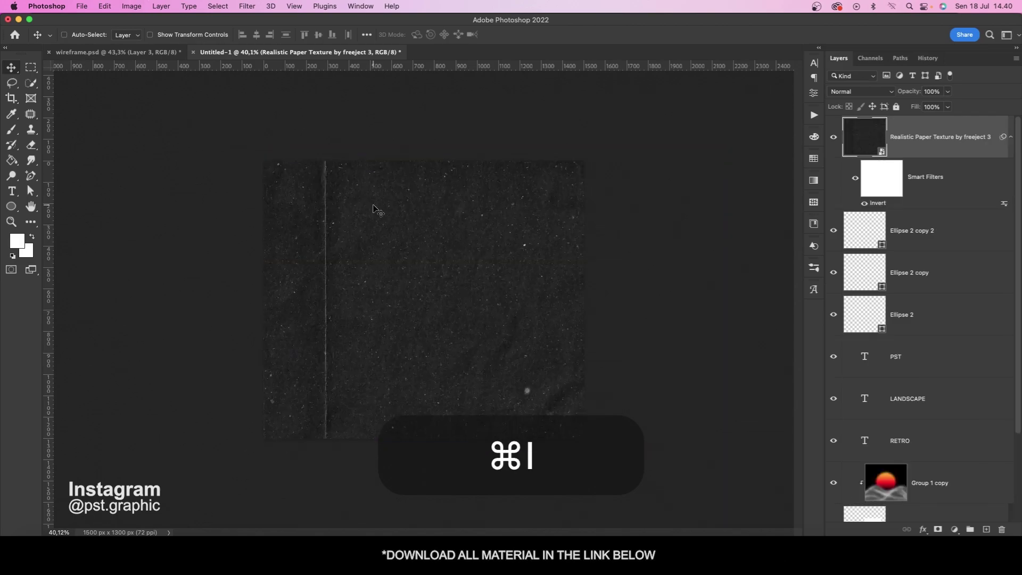
pyautogui.press('super+m')
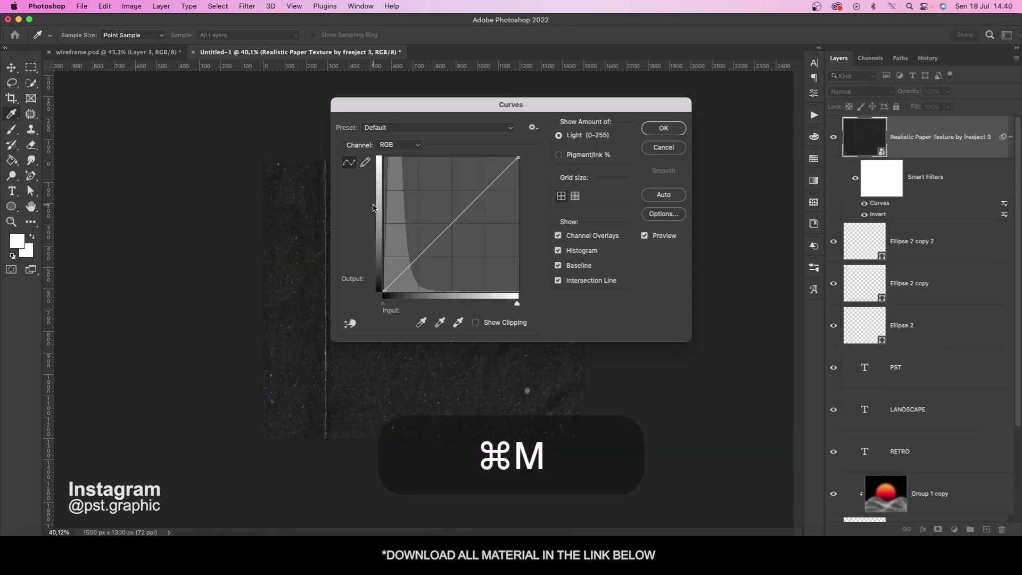
pyautogui.moveTo(428, 249); pyautogui.dragTo(428, 270)
pyautogui.moveTo(491, 204); pyautogui.dragTo(484, 187)
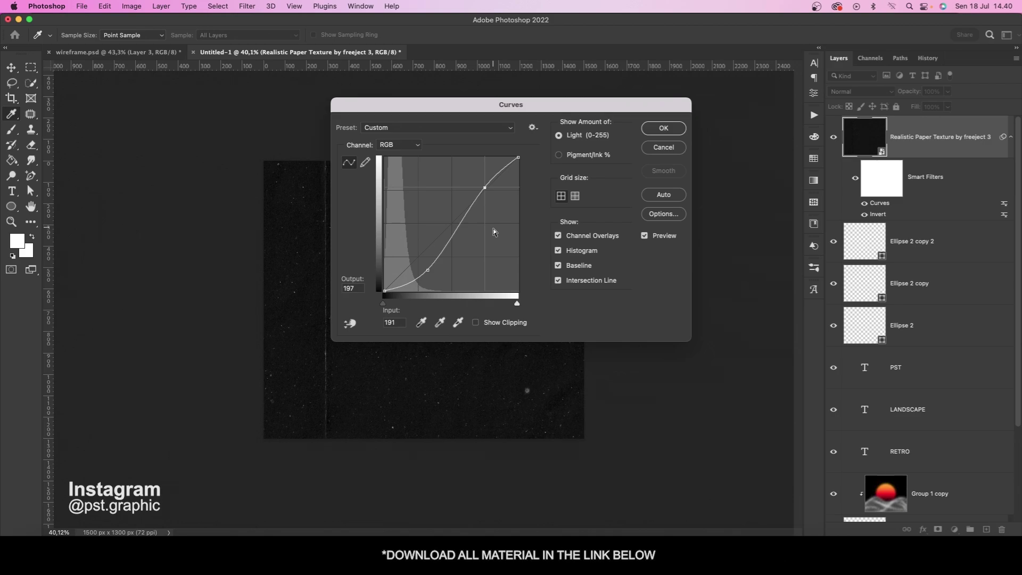
pyautogui.click(664, 132)
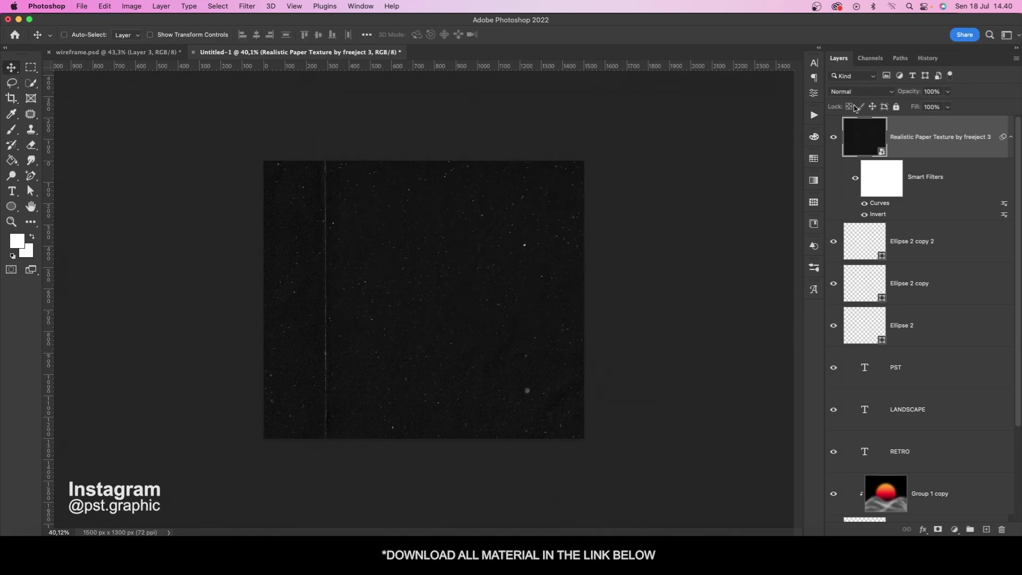
# - Set the paper texture layer's blend mode to Screen
pyautogui.click(857, 92)
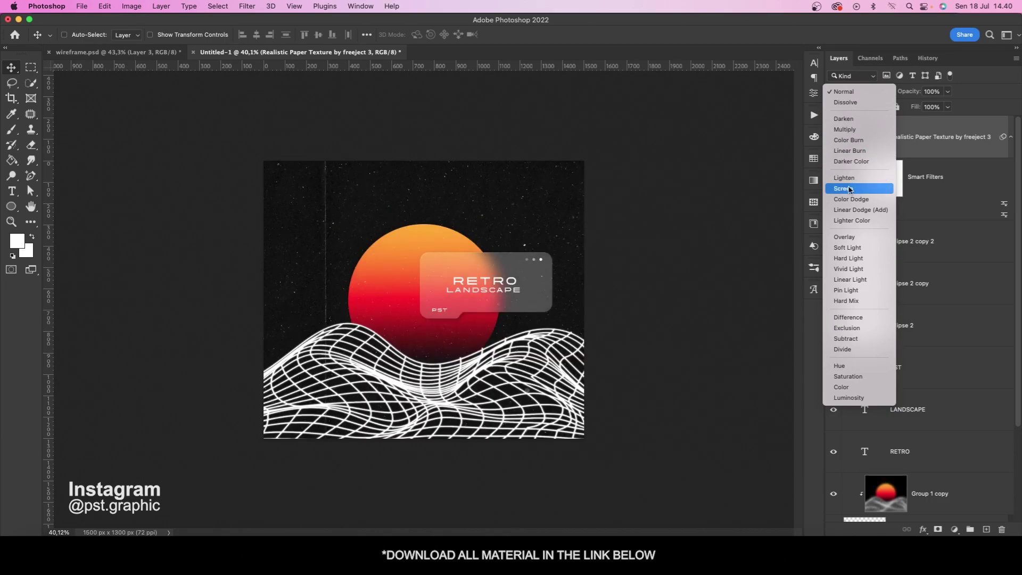
pyautogui.click(850, 189)
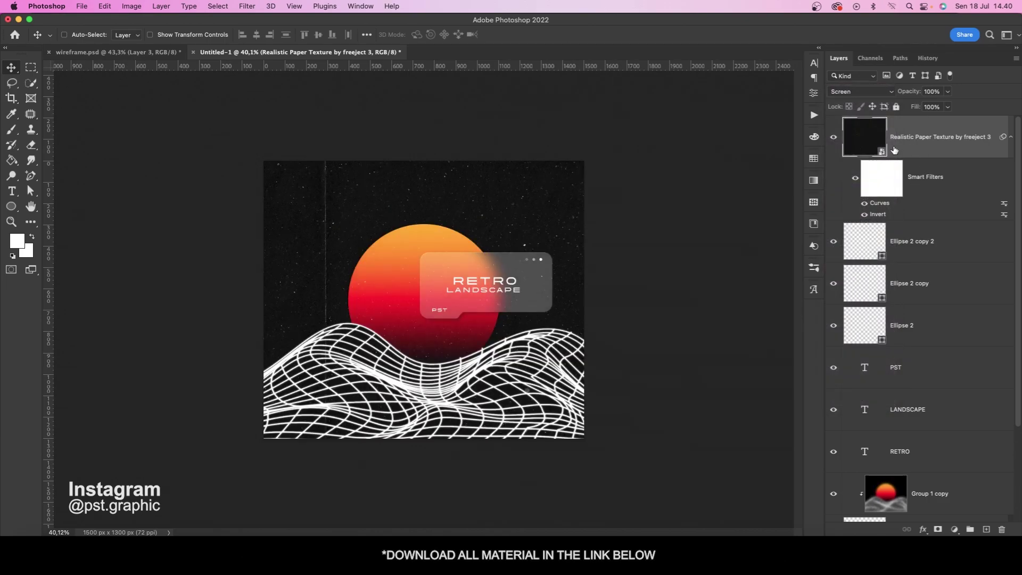